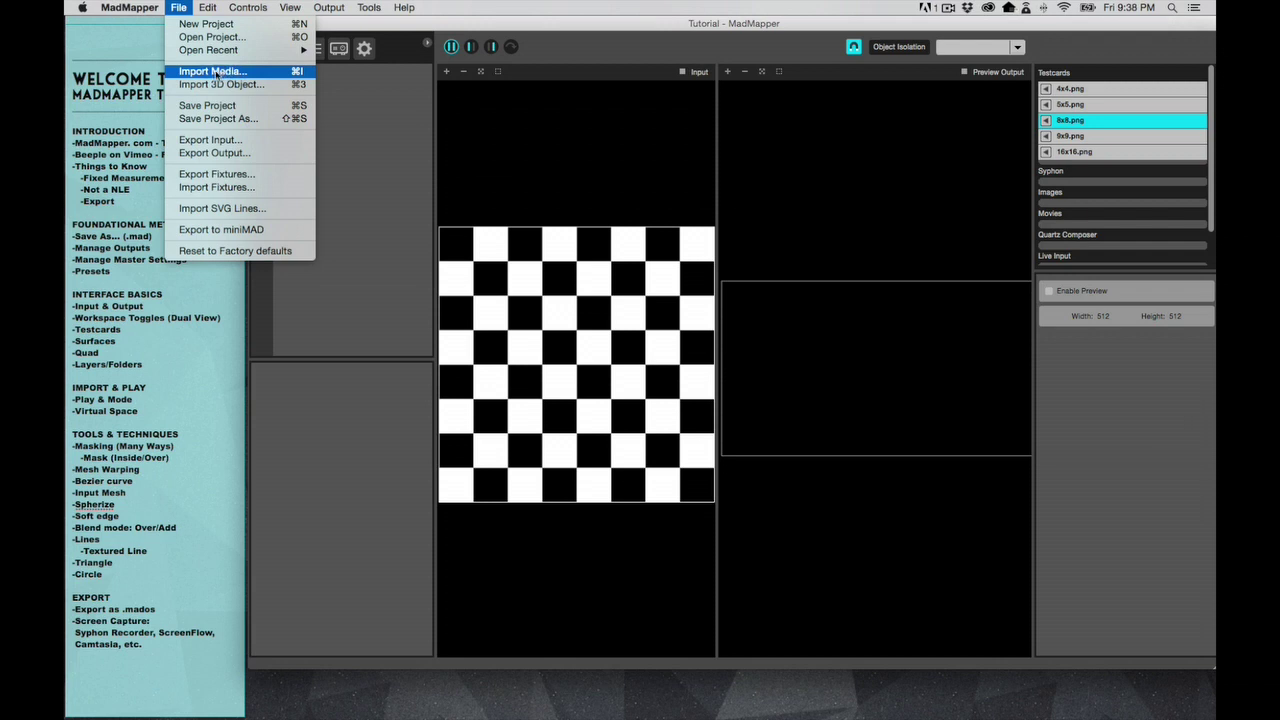
Step: Browse MadMapper Tutorial Files in the media import dialog, then close it without importing
{"action": "left_click", "coordinate": [215, 72]}
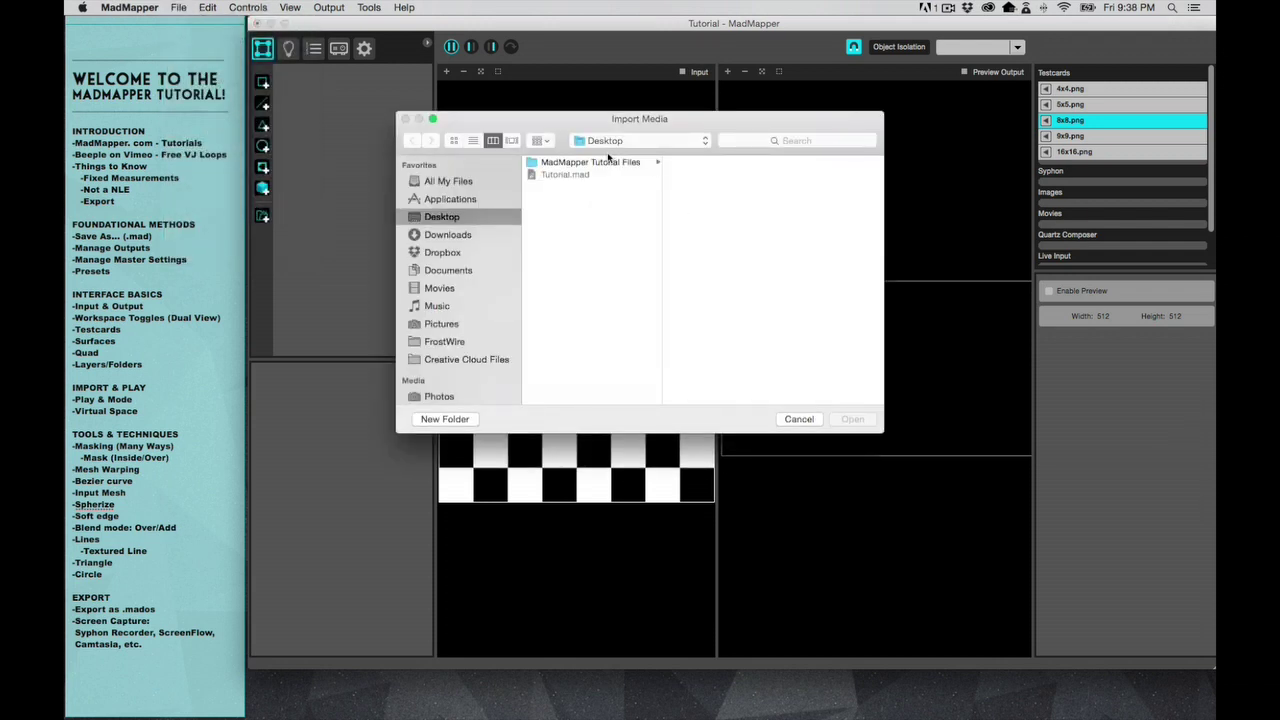
{"action": "left_click", "coordinate": [801, 417]}
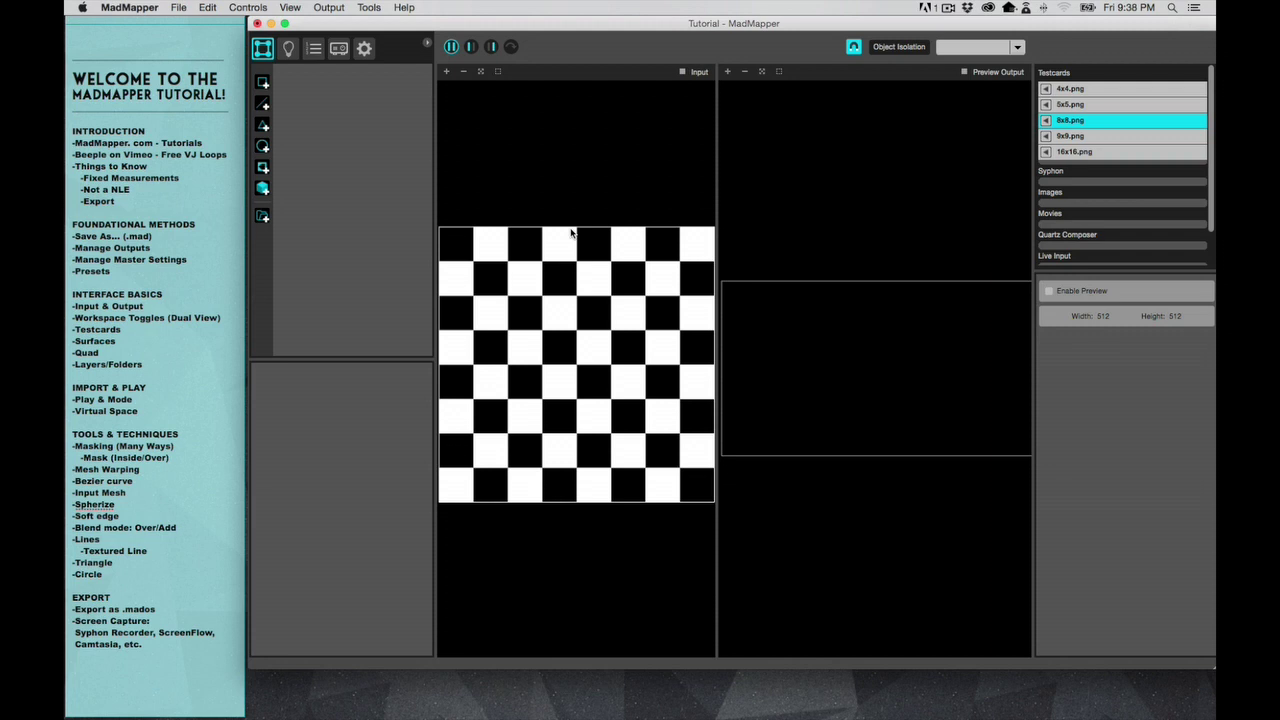
{"action": "key", "text": "super+i"}
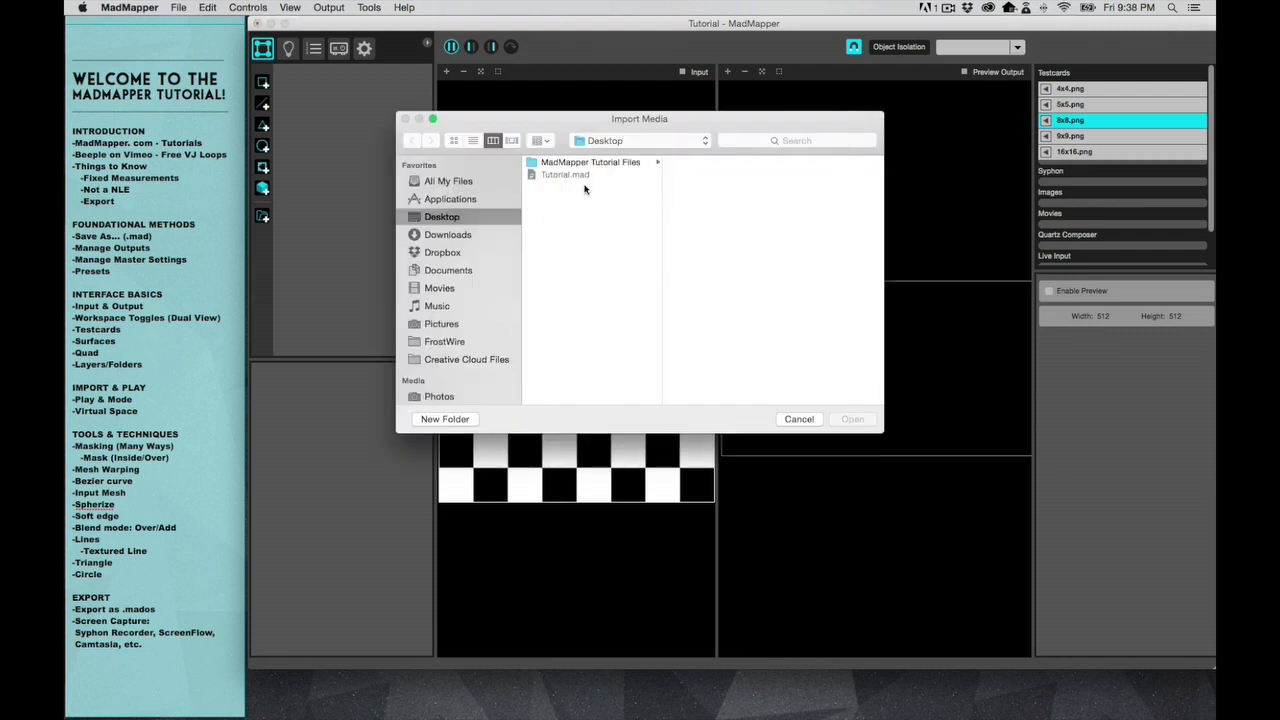
{"action": "left_click_drag", "start_coordinate": [572, 135], "coordinate": [531, 111]}
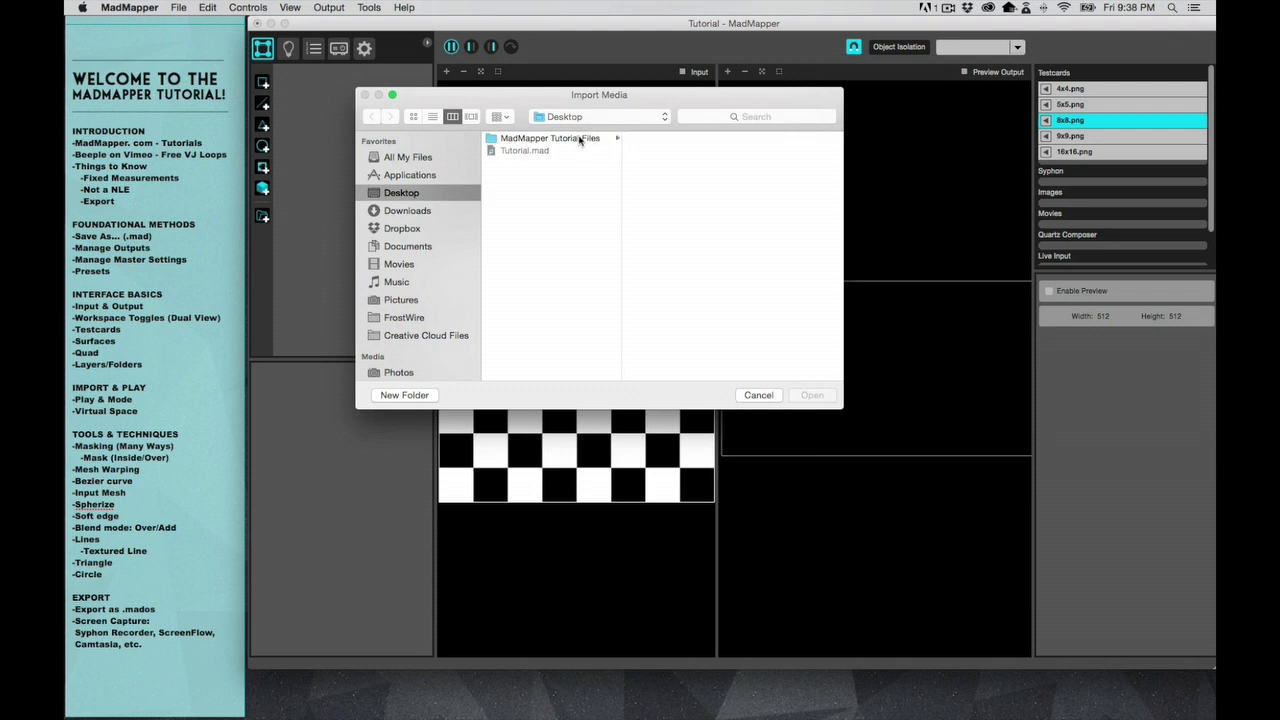
{"action": "left_click", "coordinate": [580, 139]}
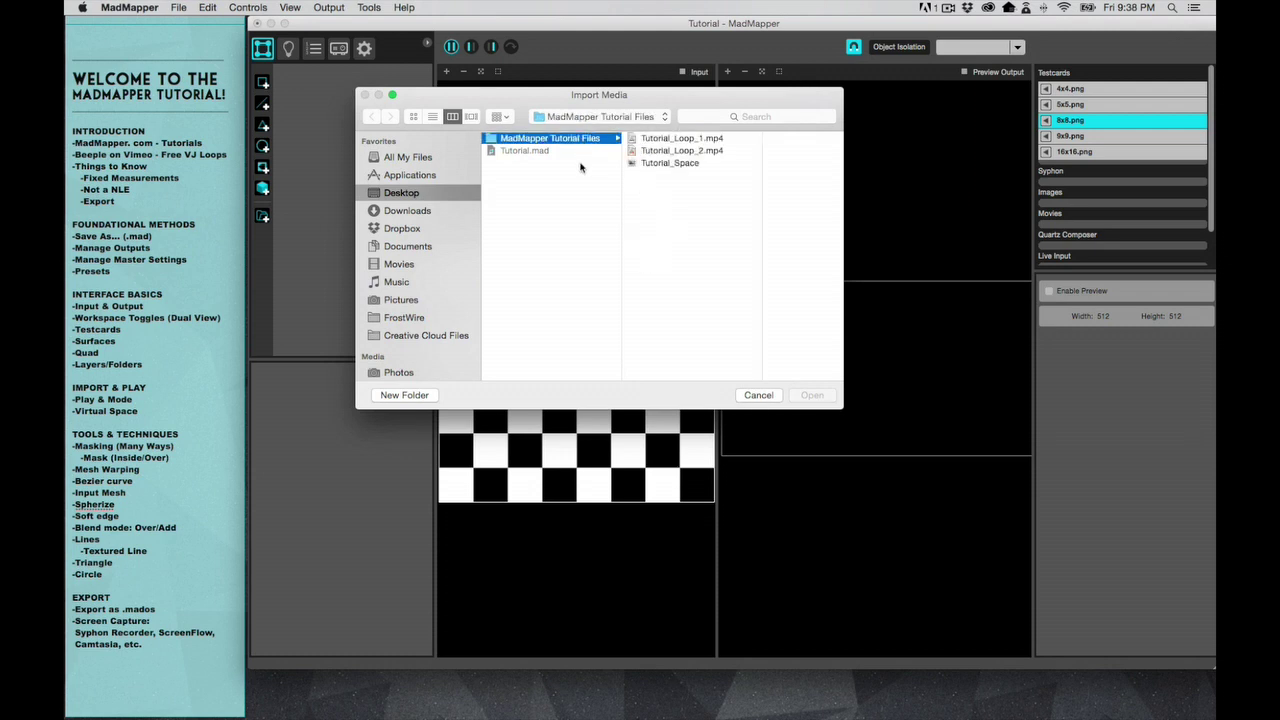
{"action": "left_click", "coordinate": [758, 395]}
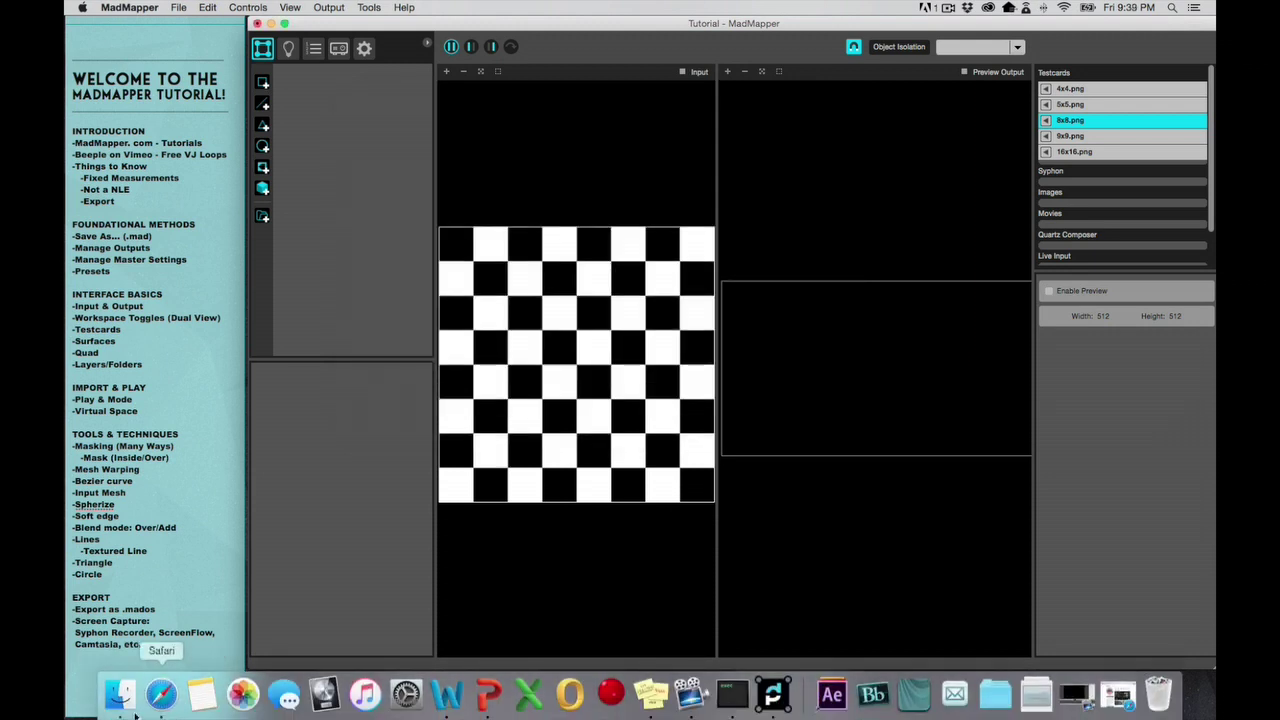
Step: Drag Tutorial_Space from Desktop > MadMapper Tutorial Files in Finder onto MadMapper's Input view
{"action": "left_click", "coordinate": [121, 712]}
{"action": "left_click", "coordinate": [216, 378]}
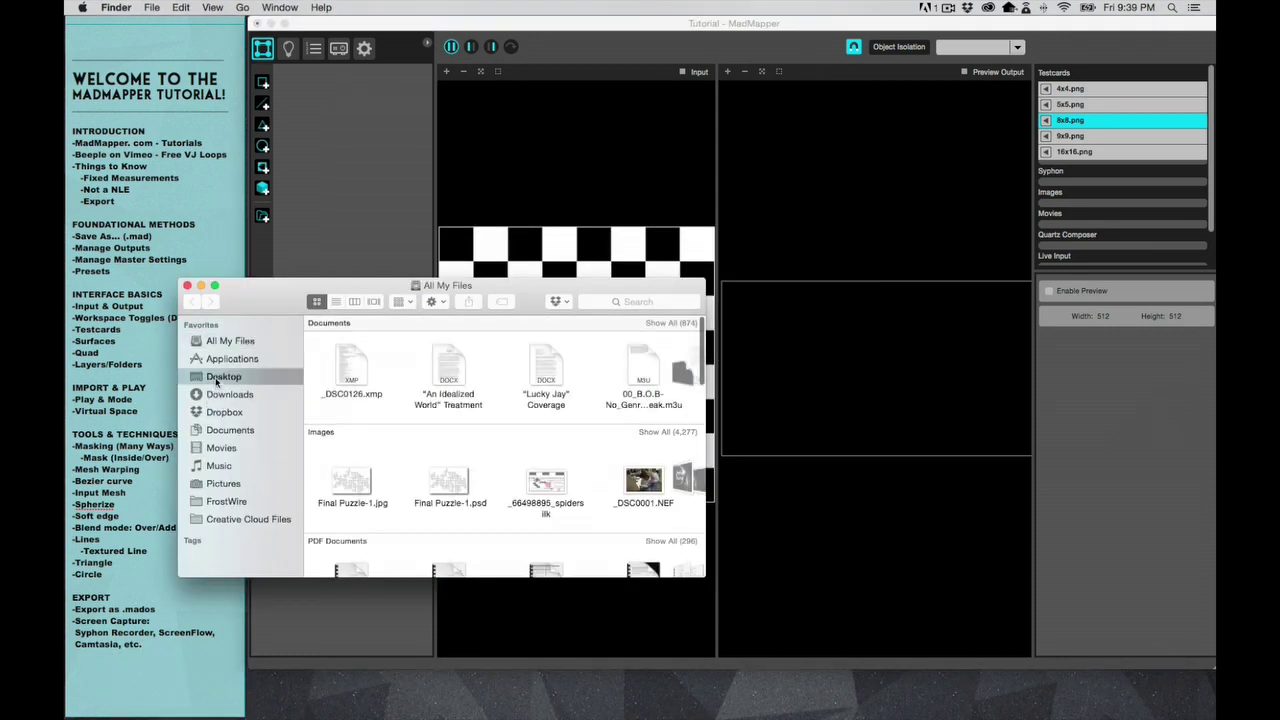
{"action": "left_click", "coordinate": [355, 323]}
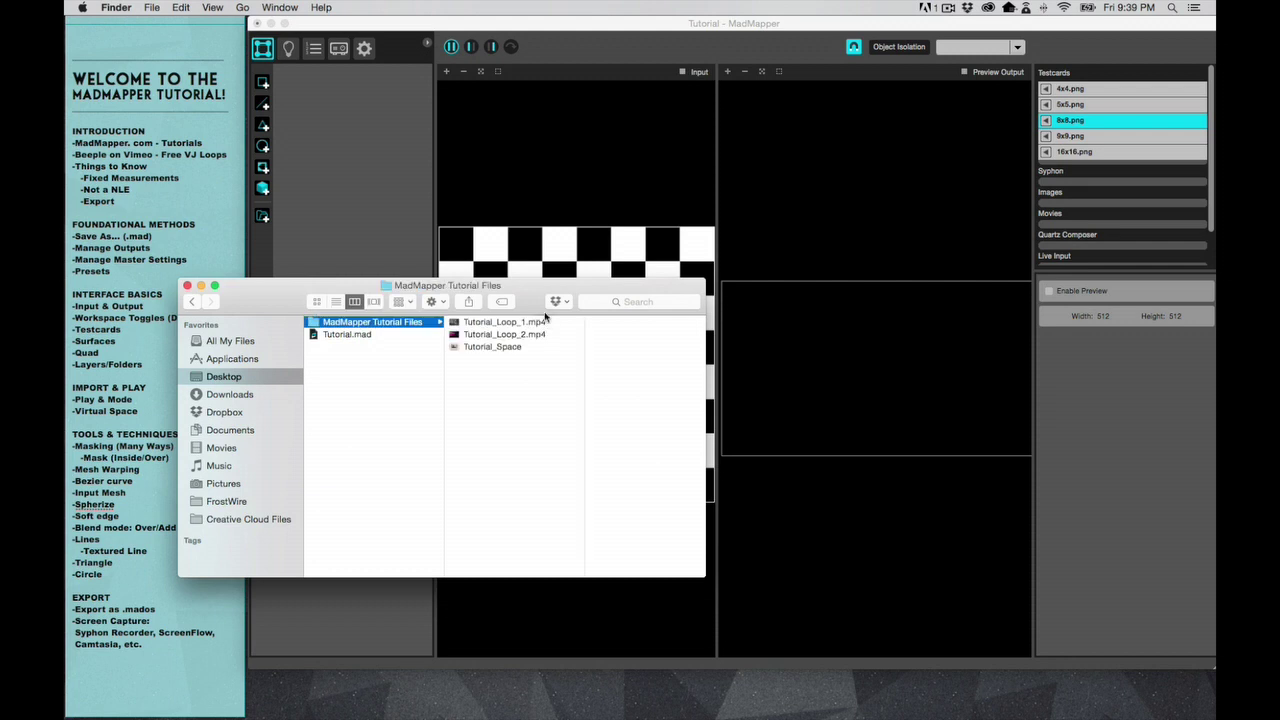
{"action": "left_click_drag", "start_coordinate": [437, 284], "coordinate": [873, 412]}
{"action": "left_click", "coordinate": [895, 451]}
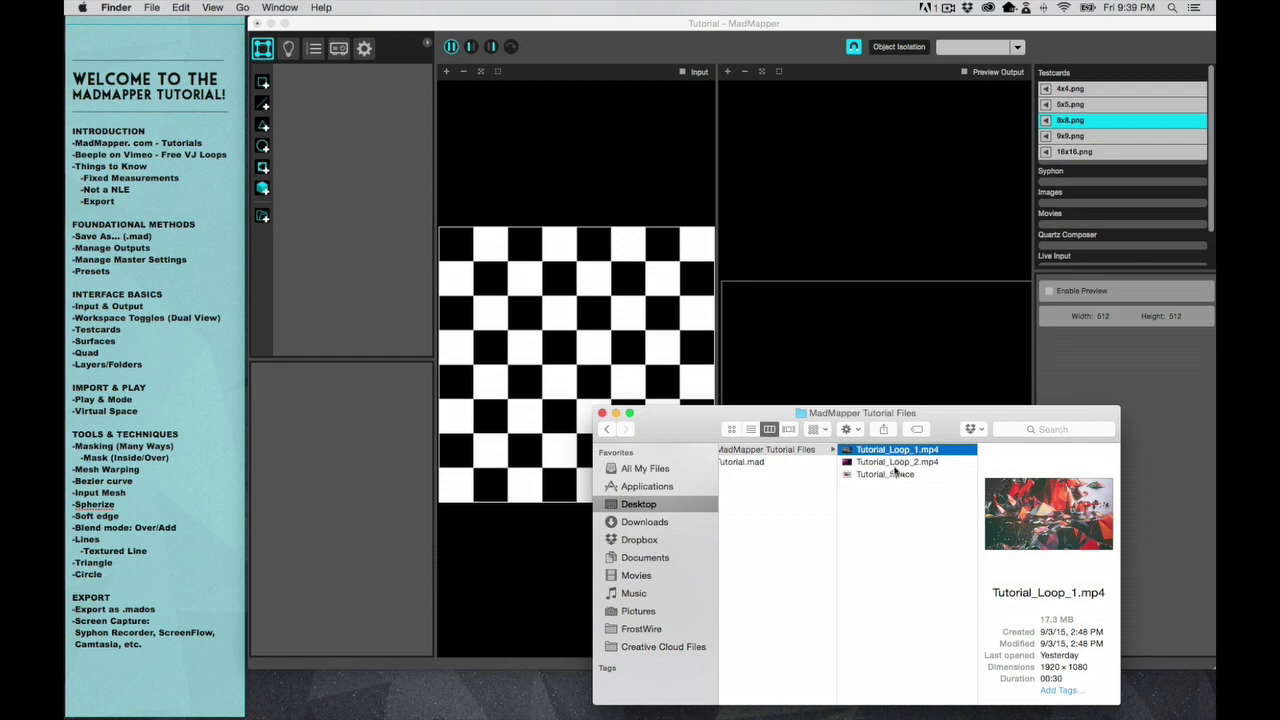
{"action": "left_click", "coordinate": [888, 475]}
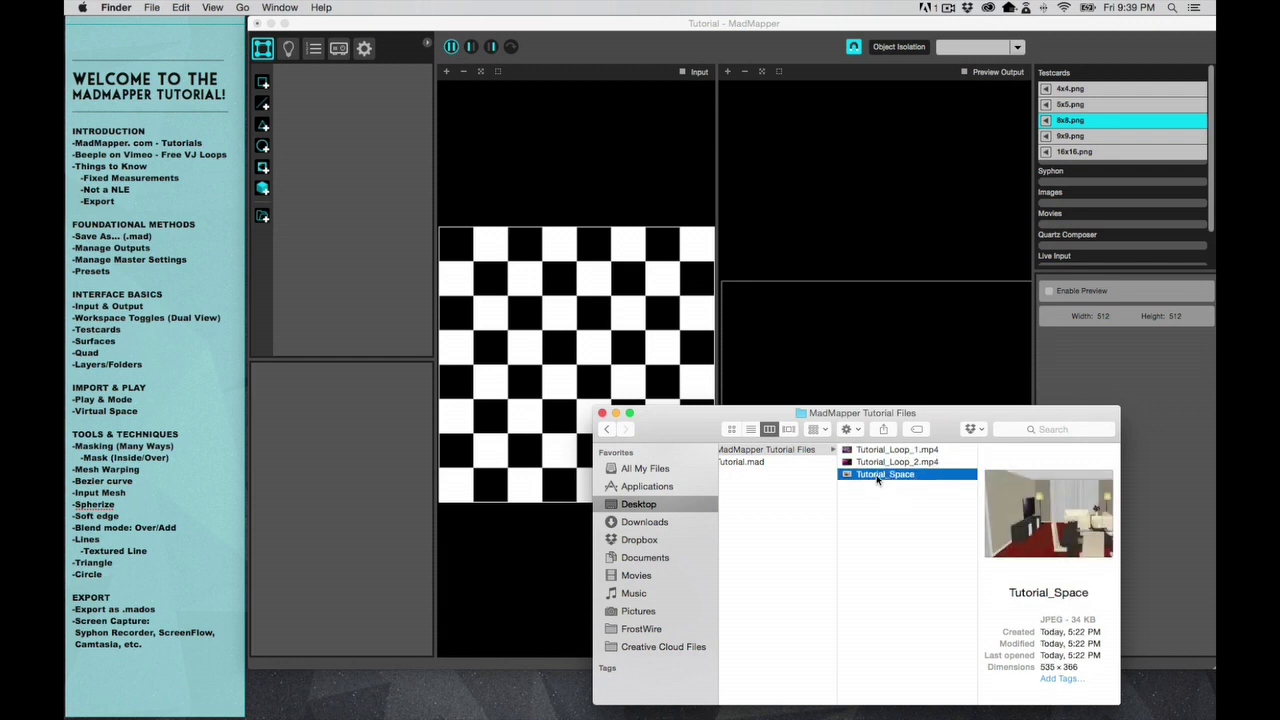
{"action": "left_click_drag", "start_coordinate": [878, 479], "coordinate": [657, 336]}
{"action": "left_click", "coordinate": [657, 331]}
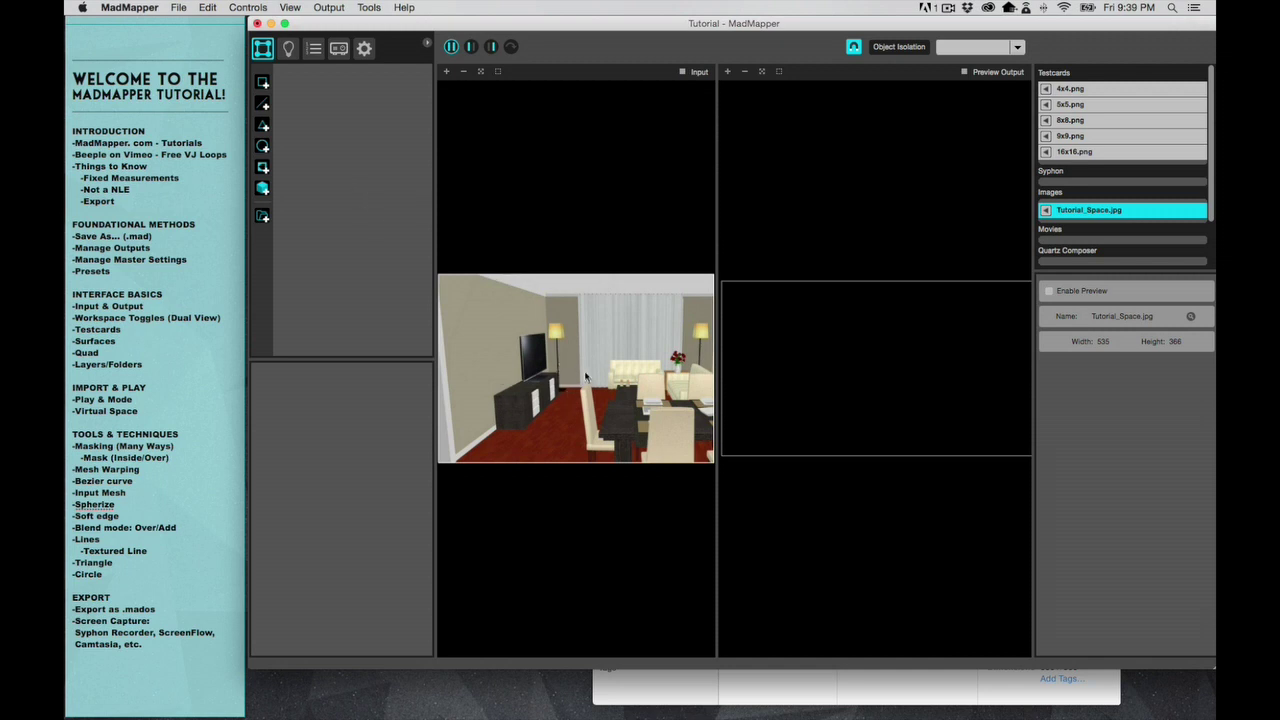
Step: Add Quad 1 projecting the Tutorial_Space.jpg room photo, and lock it
{"action": "left_click", "coordinate": [263, 83]}
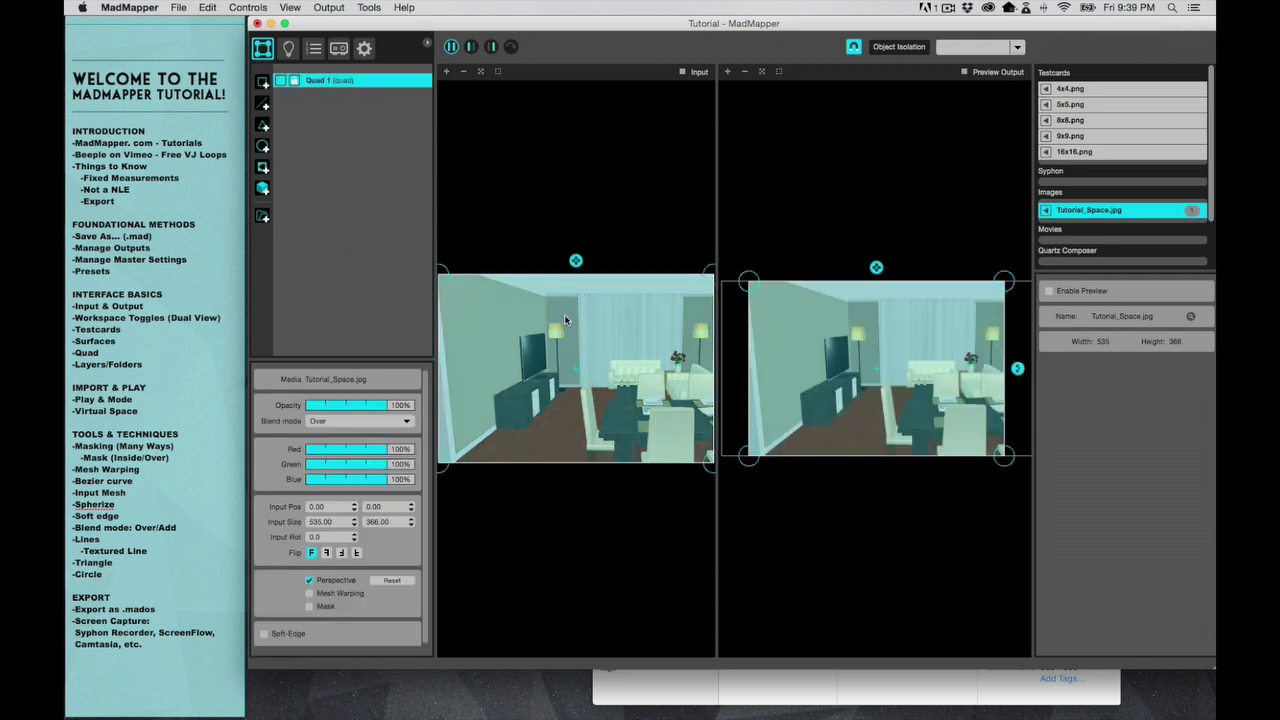
{"action": "left_click", "coordinate": [294, 81]}
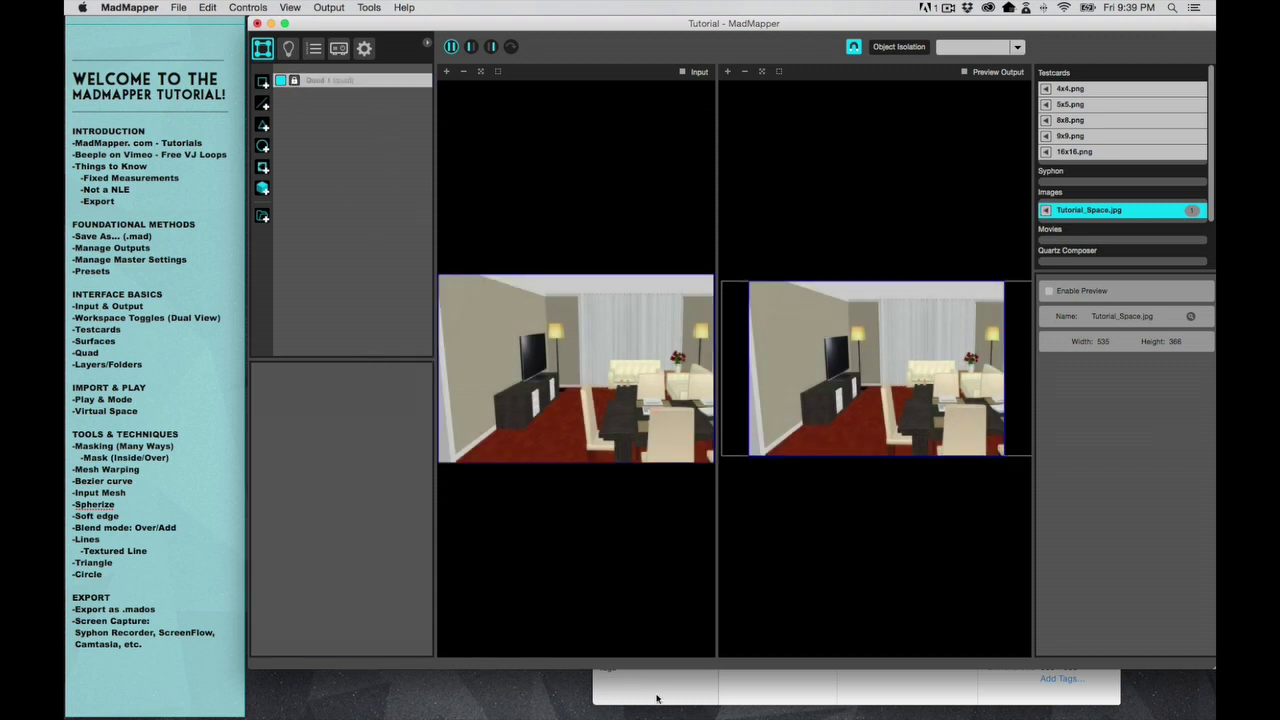
Step: Drag Tutorial_Loop_1.mp4 from Finder onto MadMapper's Input view, then set Finder aside
{"action": "left_click", "coordinate": [715, 690]}
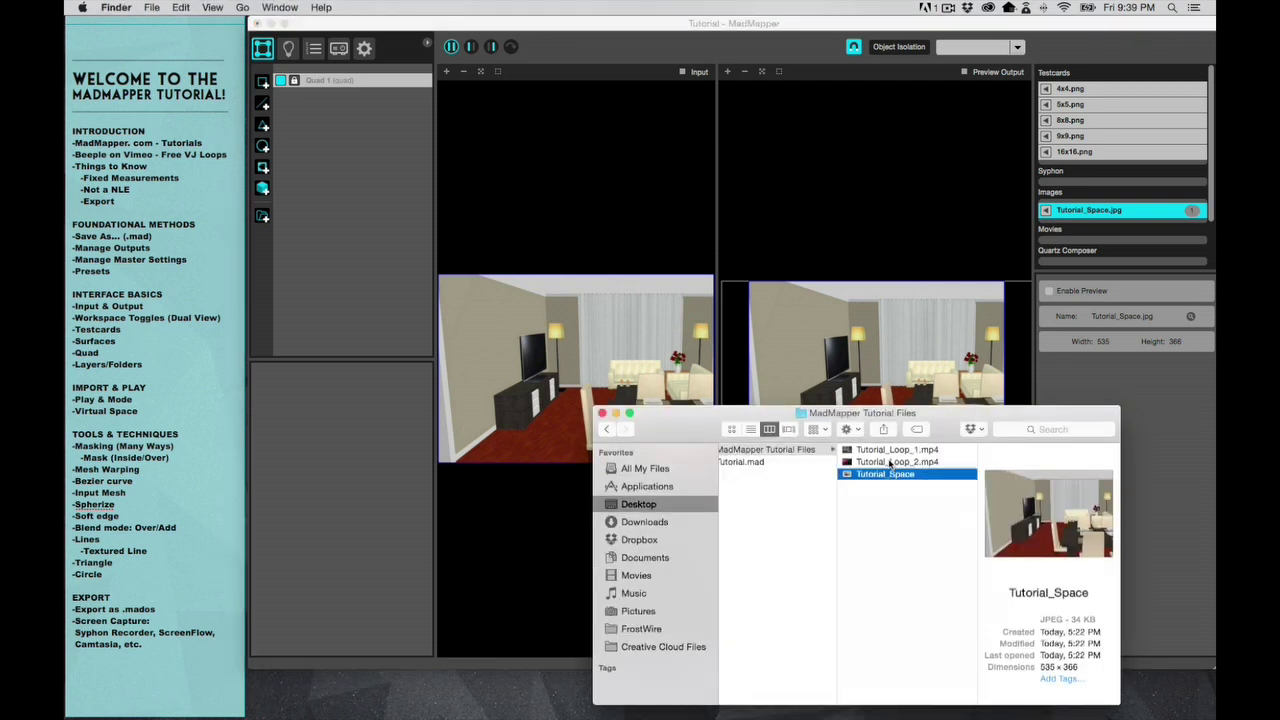
{"action": "left_click", "coordinate": [897, 461]}
{"action": "left_click", "coordinate": [893, 451]}
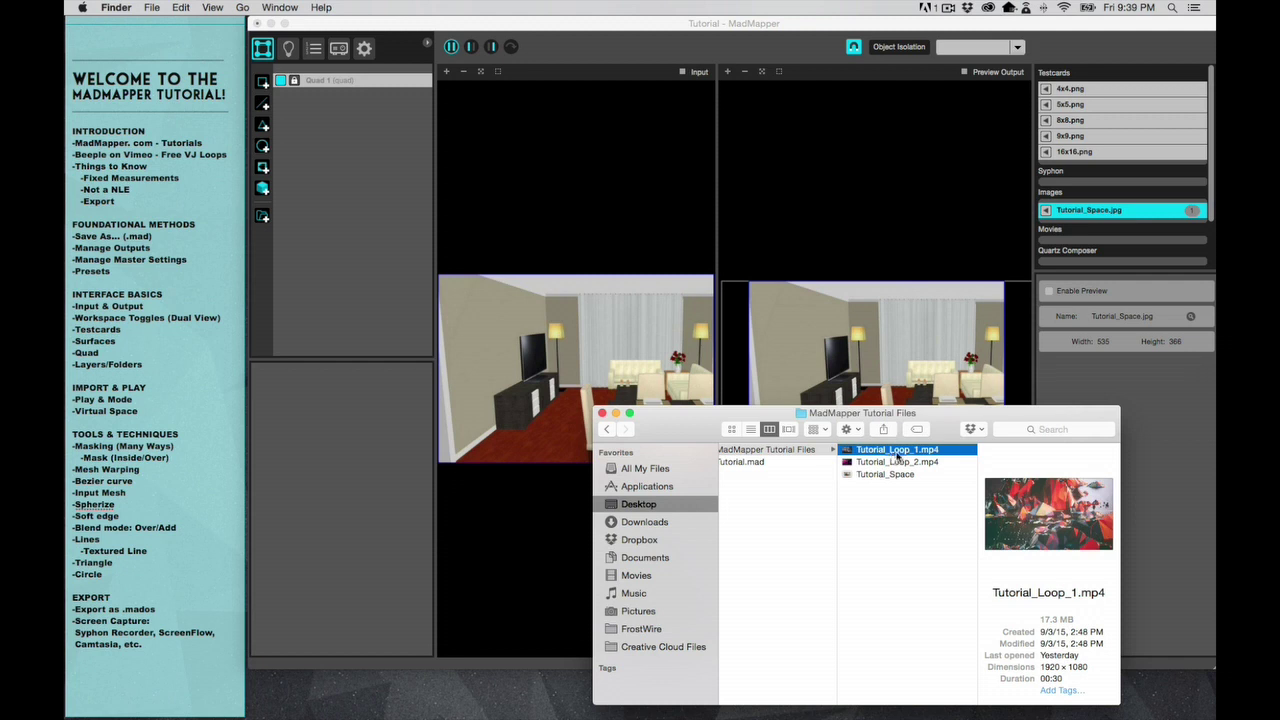
{"action": "left_click_drag", "start_coordinate": [893, 452], "coordinate": [566, 318]}
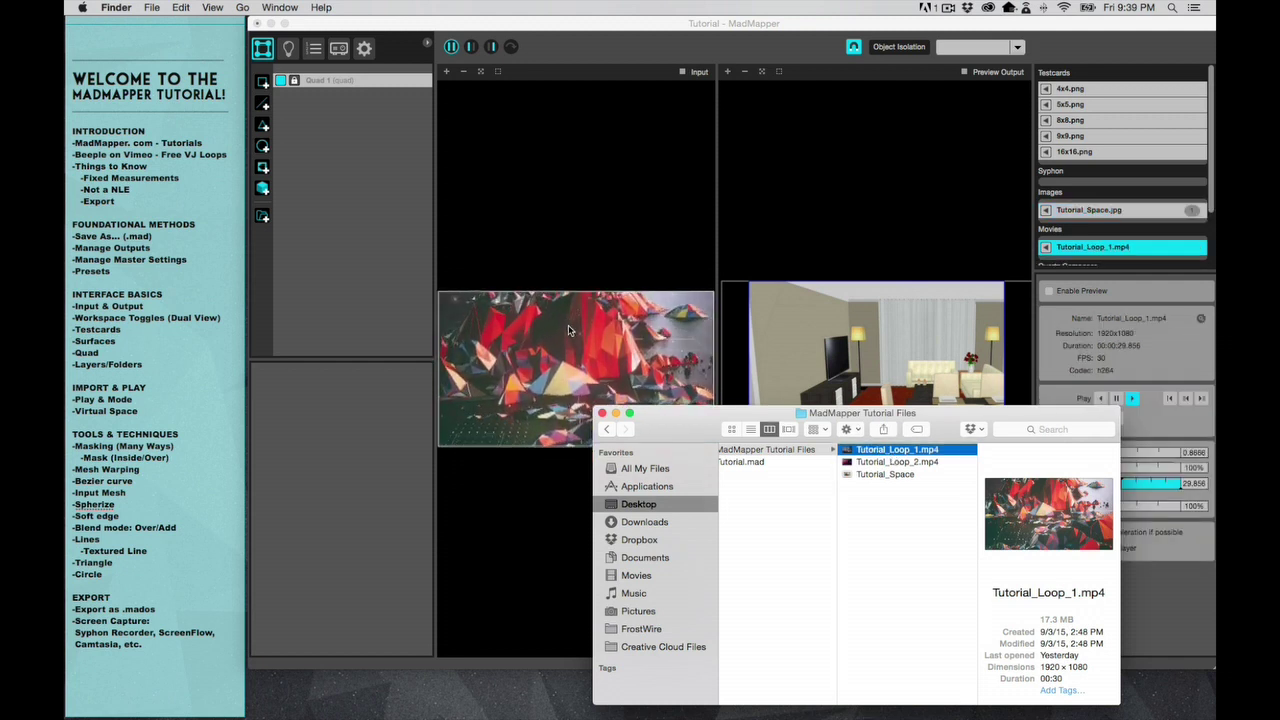
{"action": "left_click", "coordinate": [566, 300]}
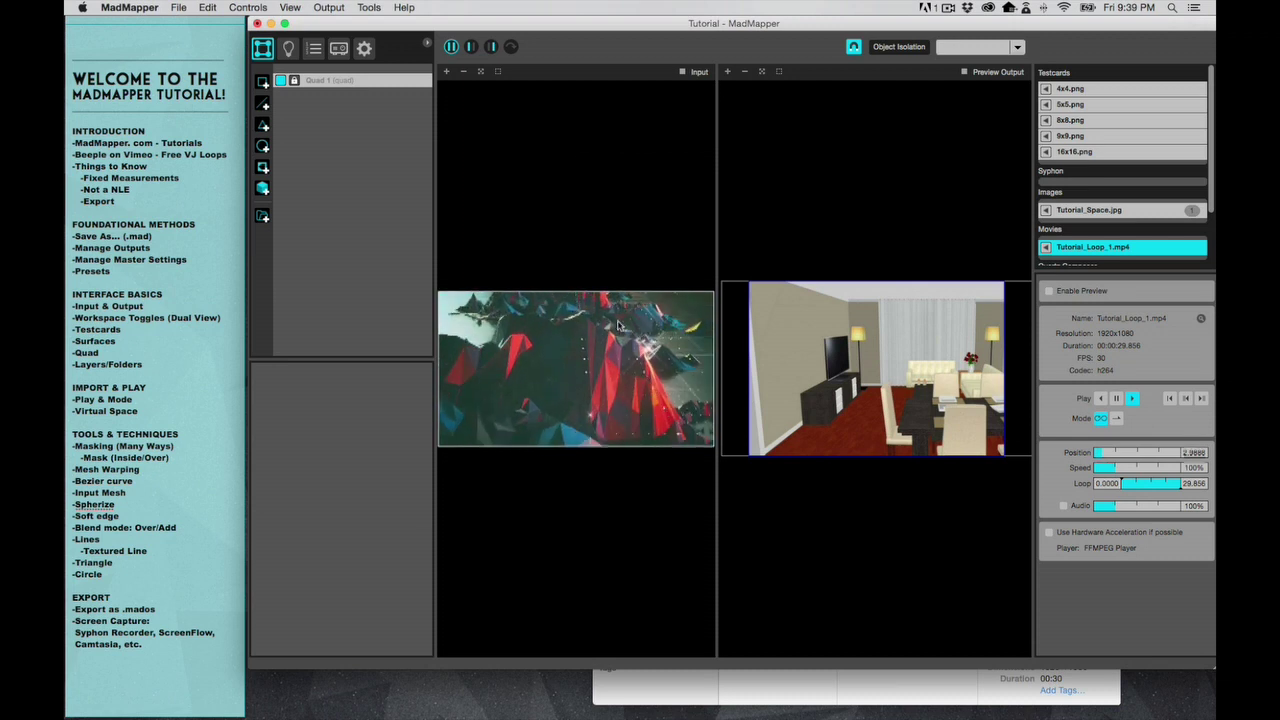
{"action": "left_click", "coordinate": [810, 690]}
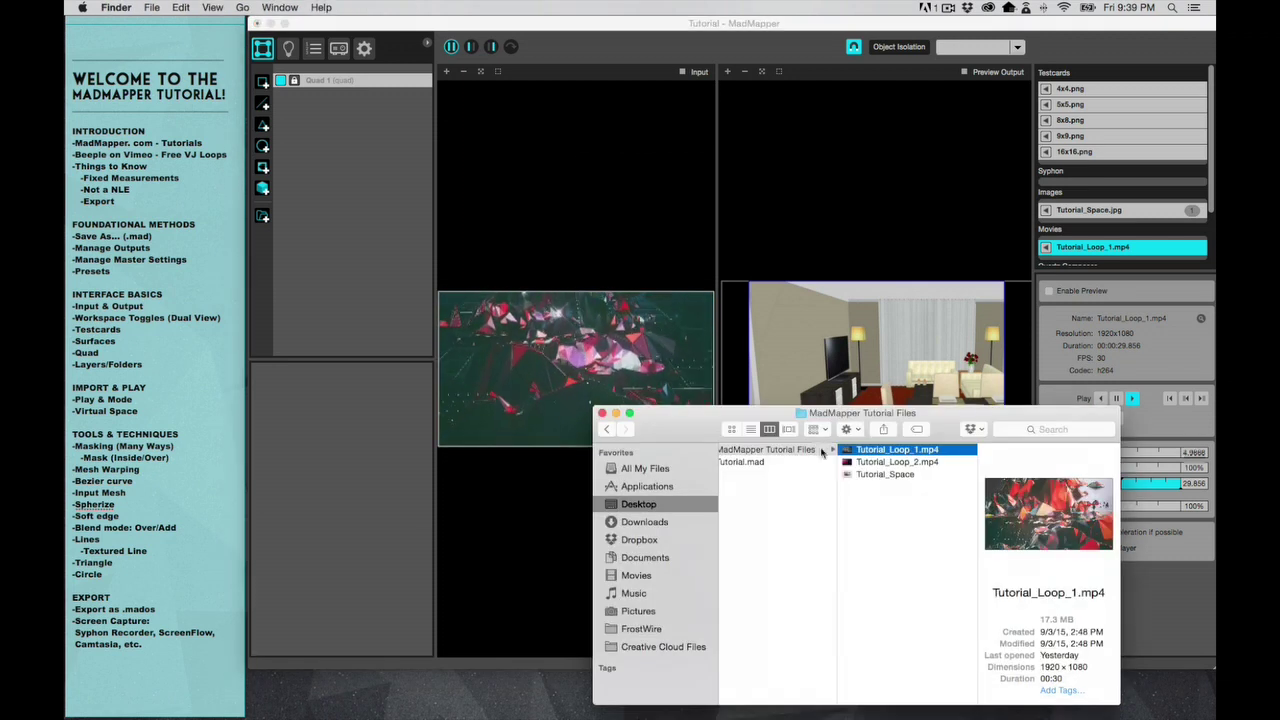
{"action": "left_click_drag", "start_coordinate": [725, 409], "coordinate": [725, 360]}
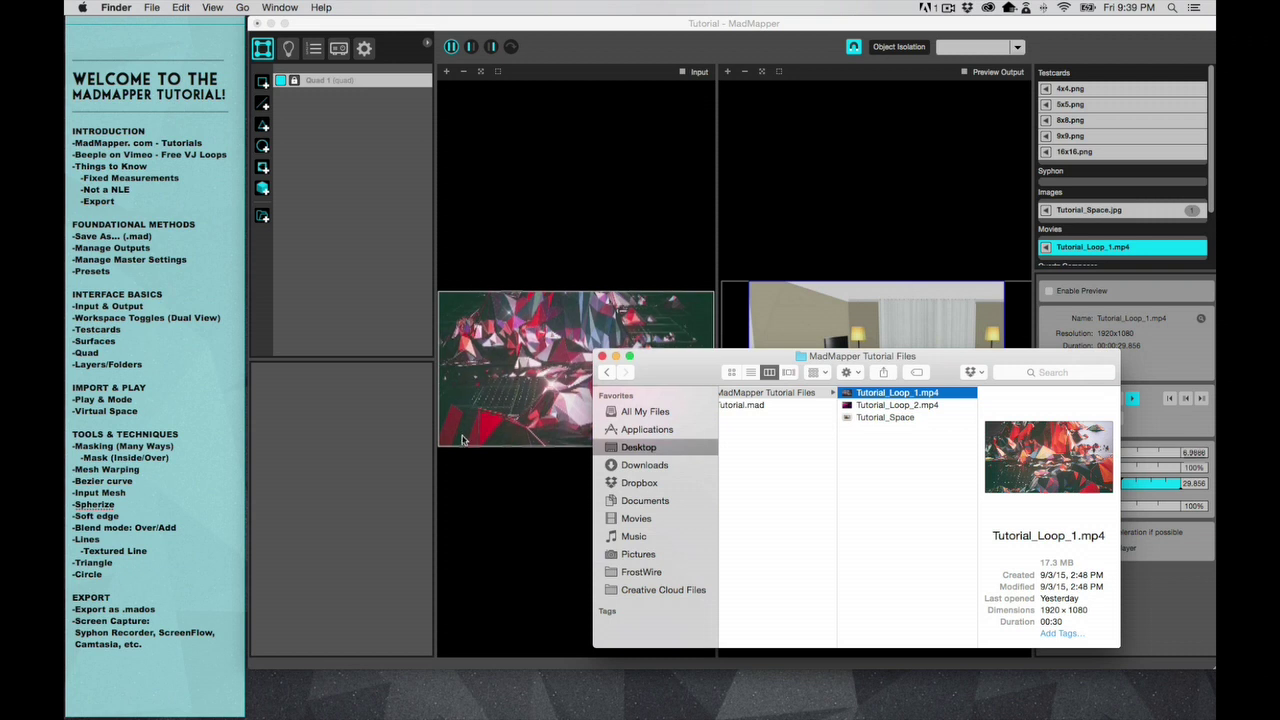
{"action": "left_click", "coordinate": [575, 420]}
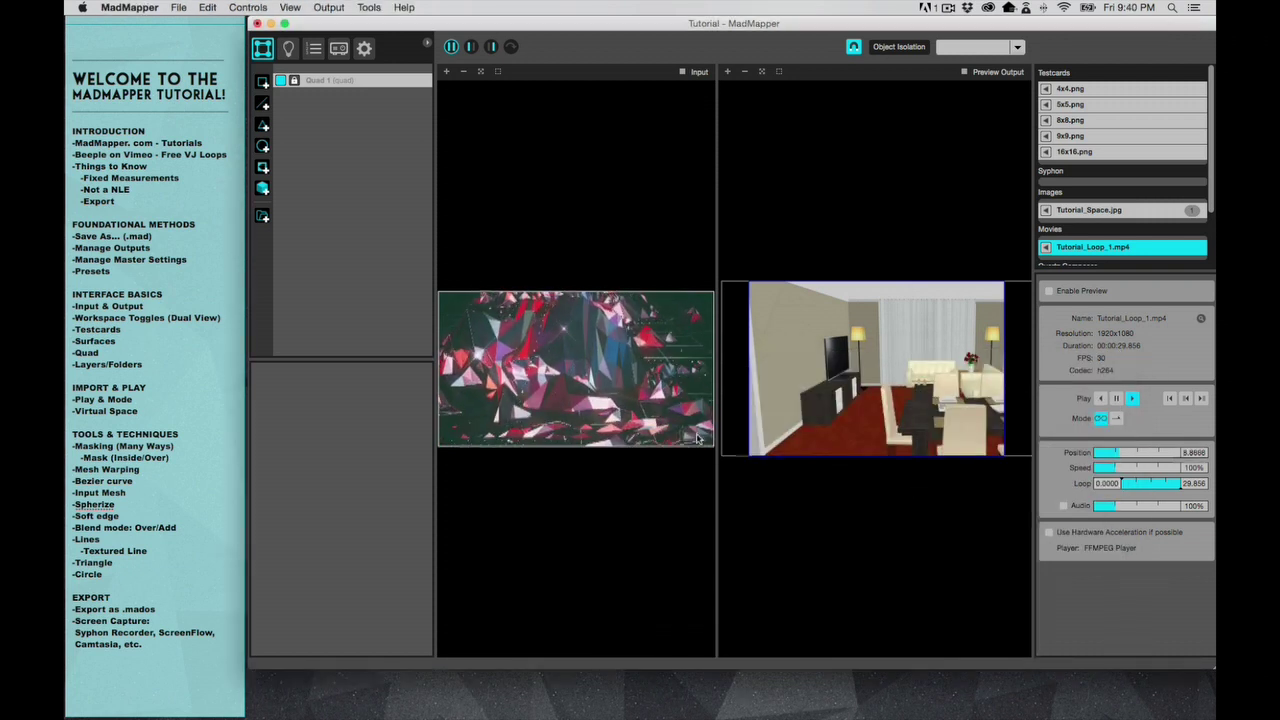
{"action": "left_click", "coordinate": [1118, 399]}
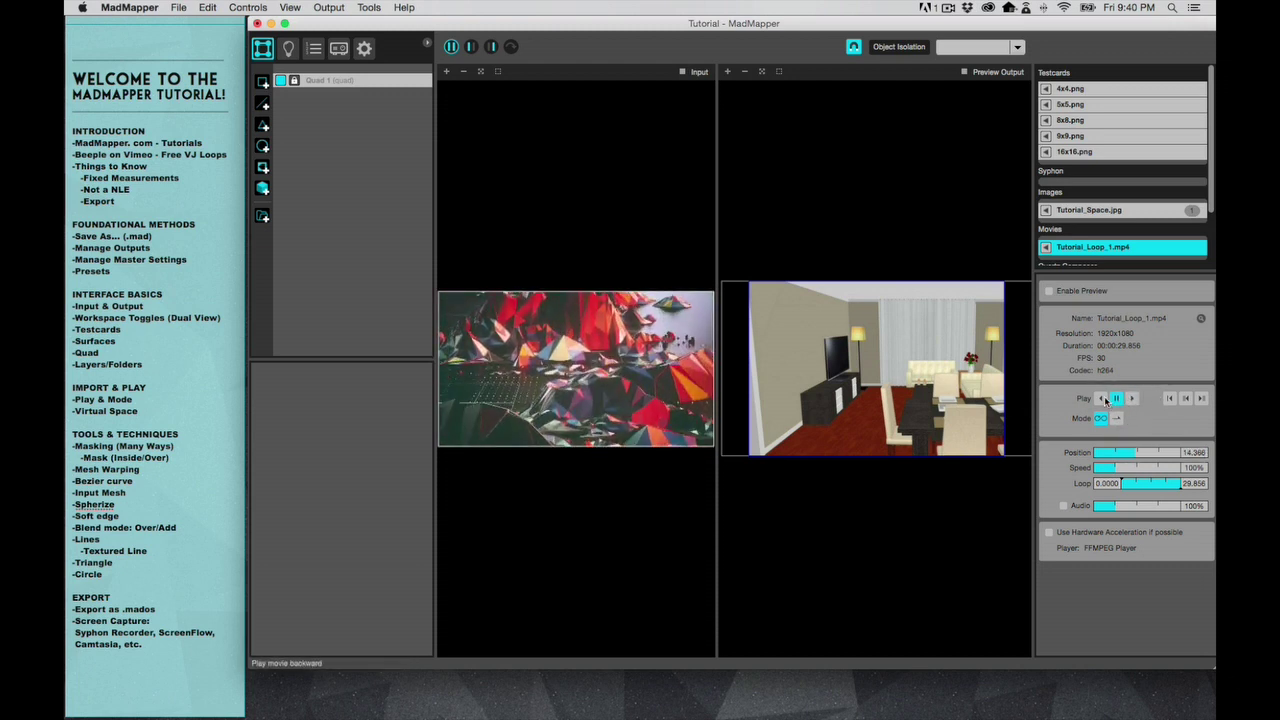
{"action": "left_click", "coordinate": [1103, 401]}
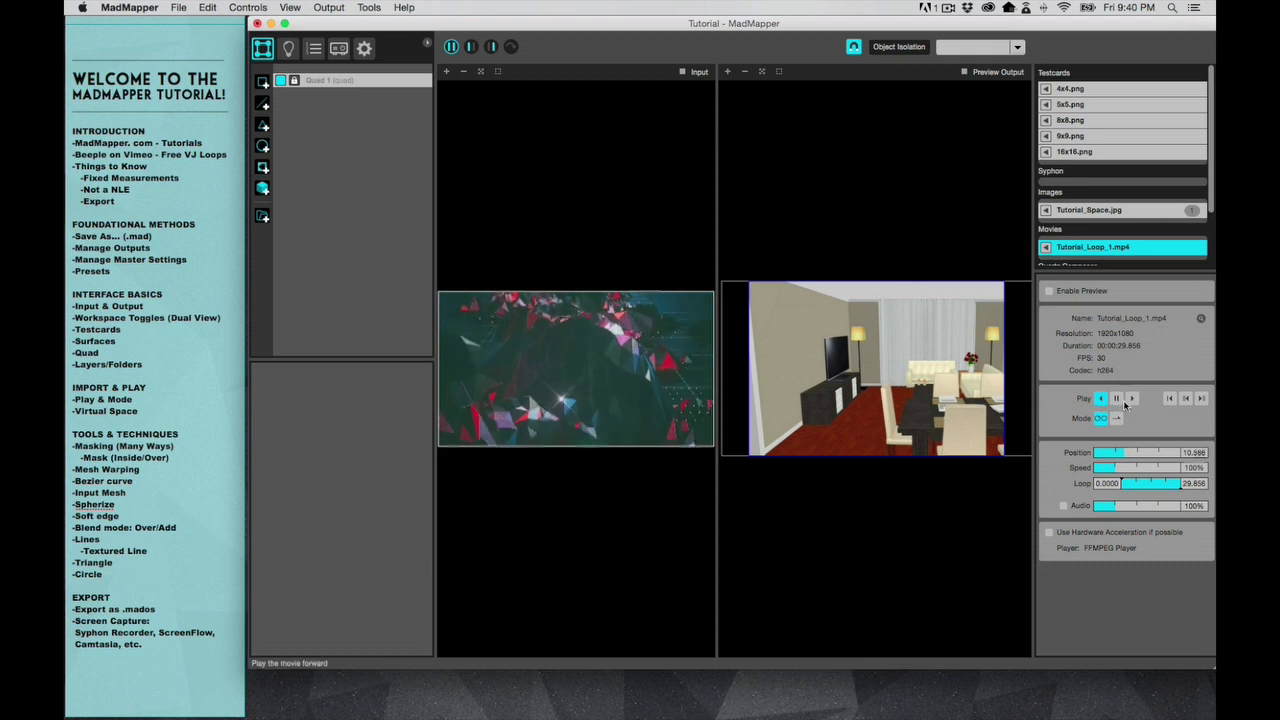
{"action": "left_click", "coordinate": [1117, 399]}
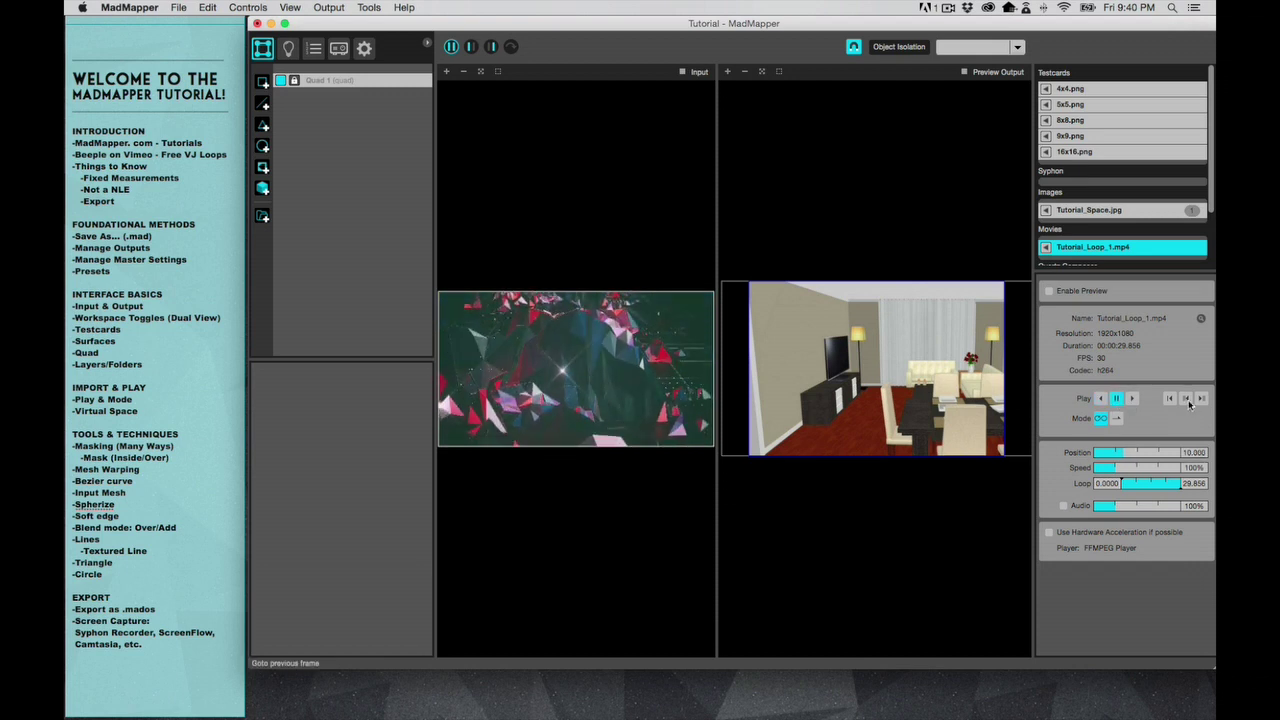
{"action": "left_click", "coordinate": [1172, 401]}
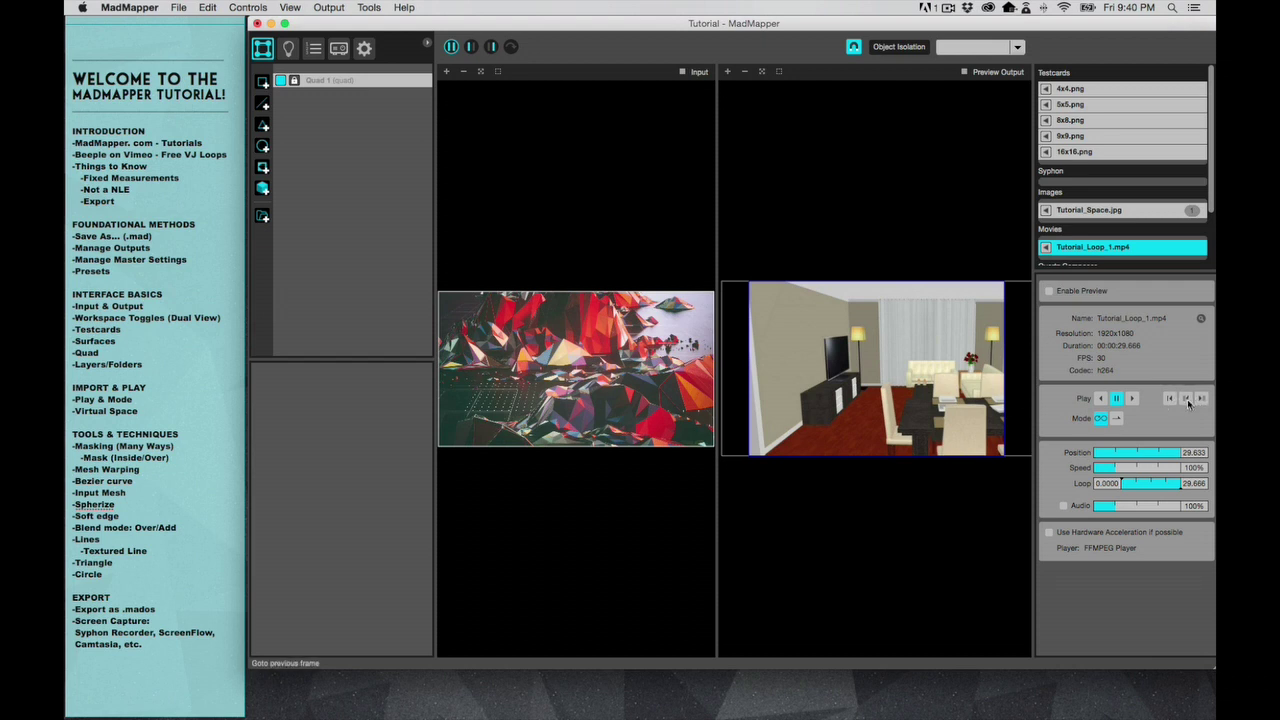
{"action": "left_click", "coordinate": [1189, 402]}
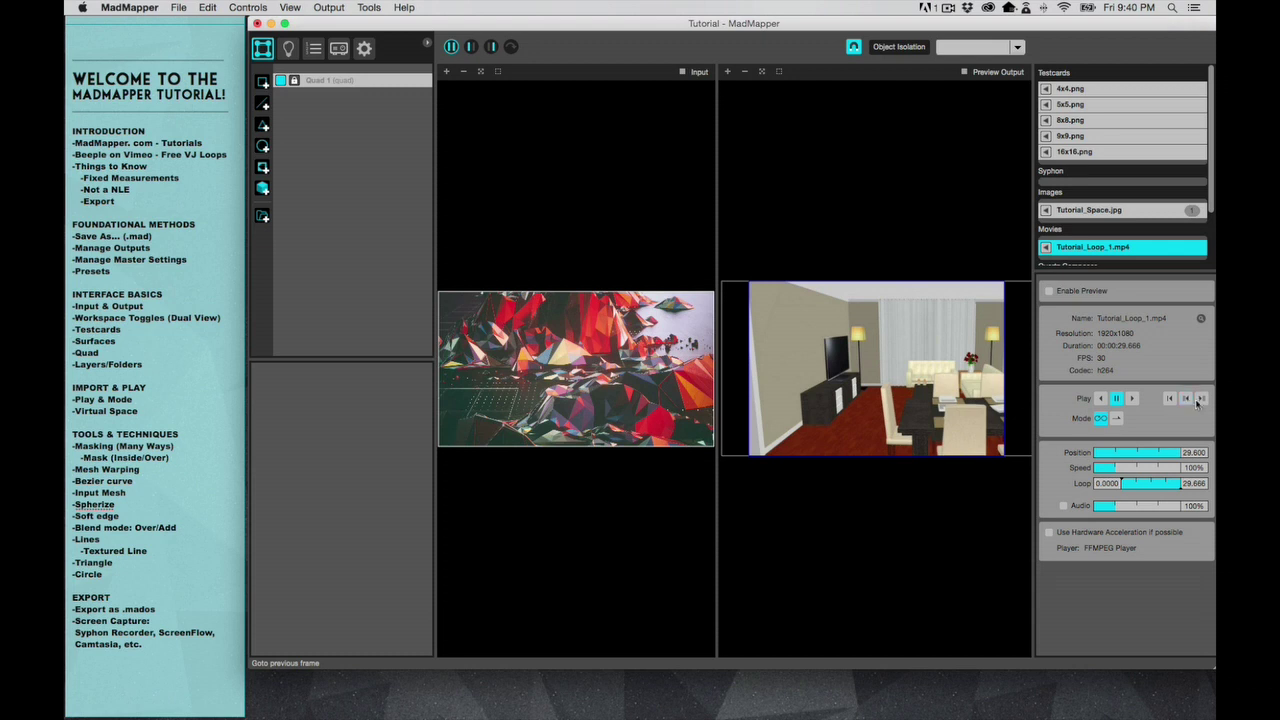
{"action": "left_click", "coordinate": [1200, 399]}
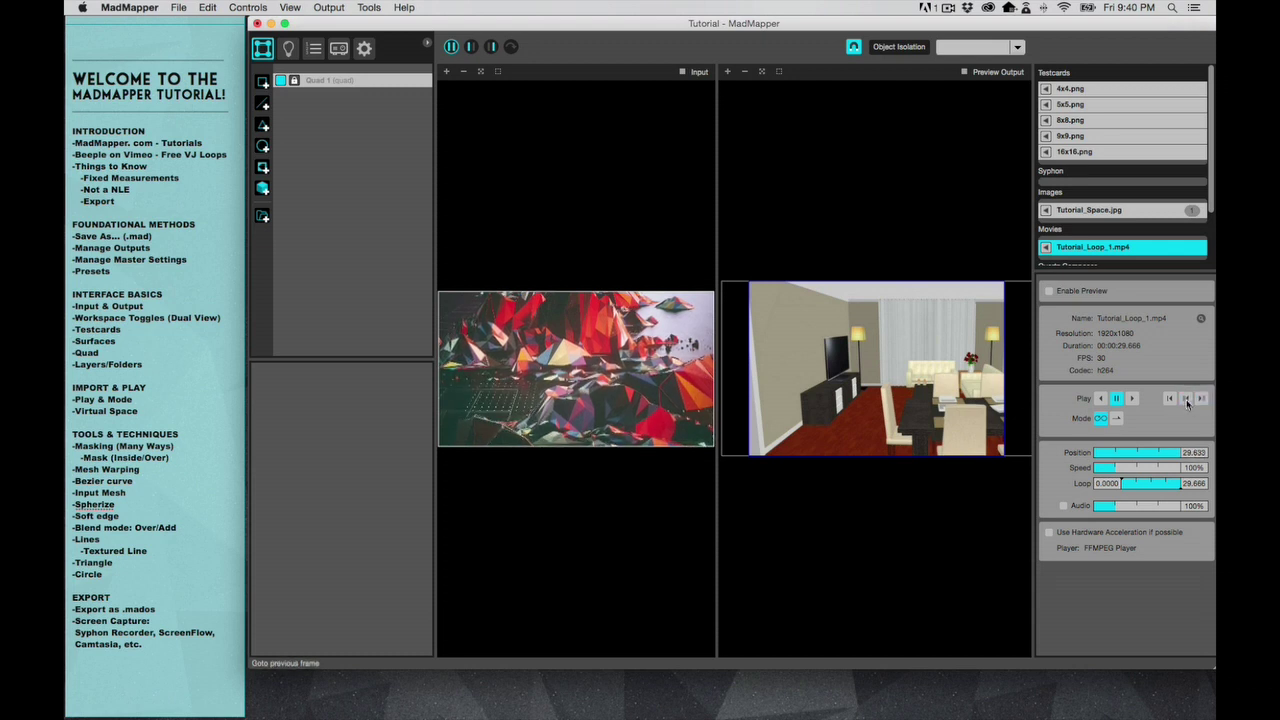
{"action": "left_click", "coordinate": [1131, 399]}
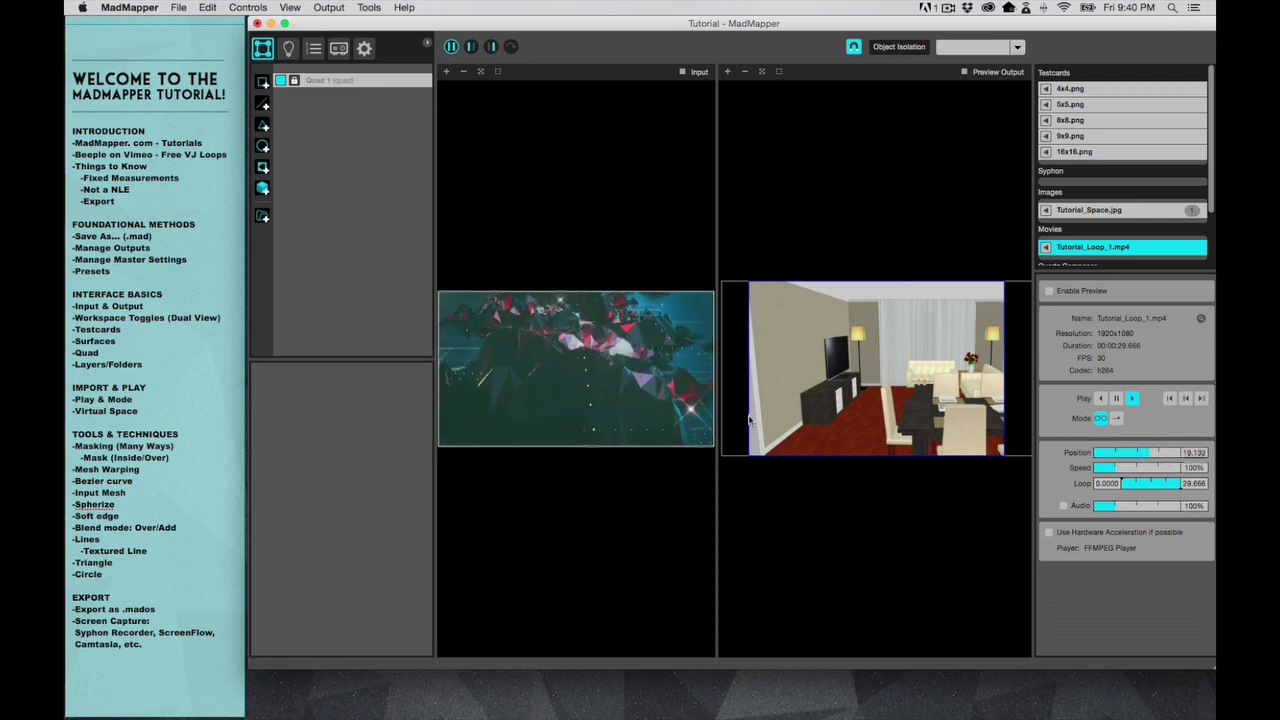
{"action": "left_click", "coordinate": [1117, 419]}
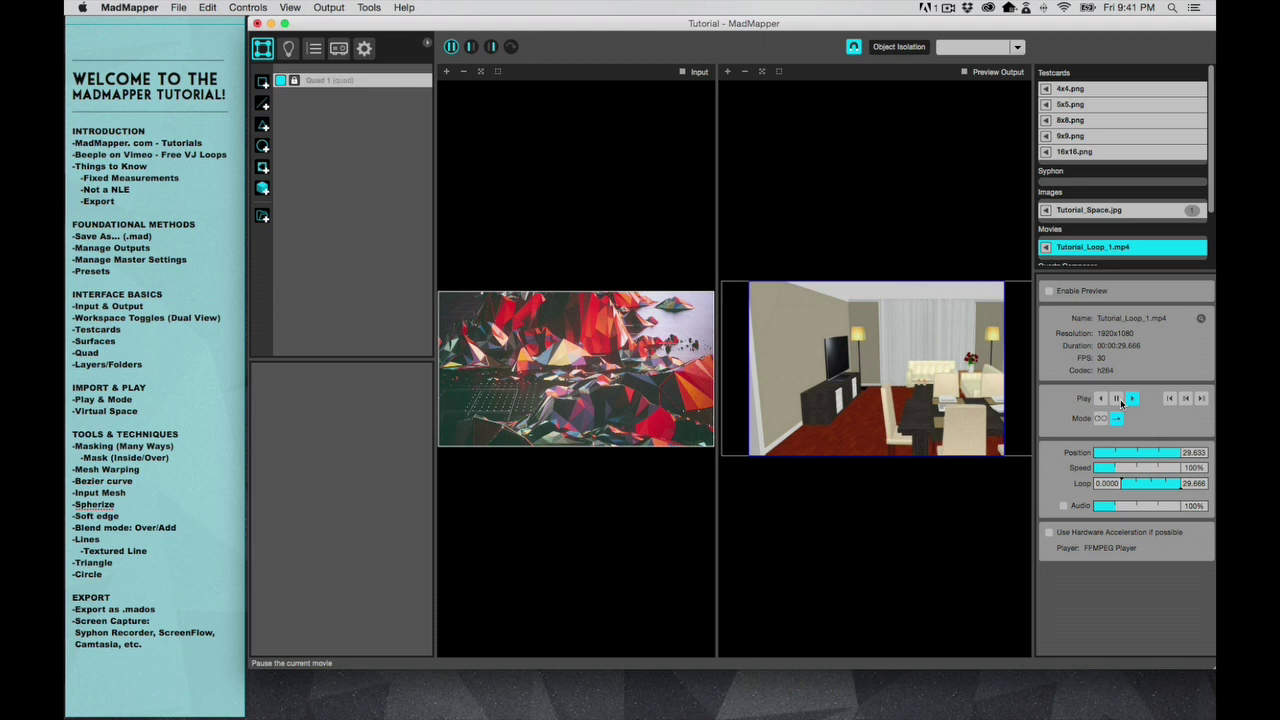
{"action": "left_click", "coordinate": [1118, 398]}
{"action": "left_click", "coordinate": [1101, 418]}
Step: Restart playback of the Tutorial_Loop_1.mp4 input movie
{"action": "left_click", "coordinate": [1132, 398]}
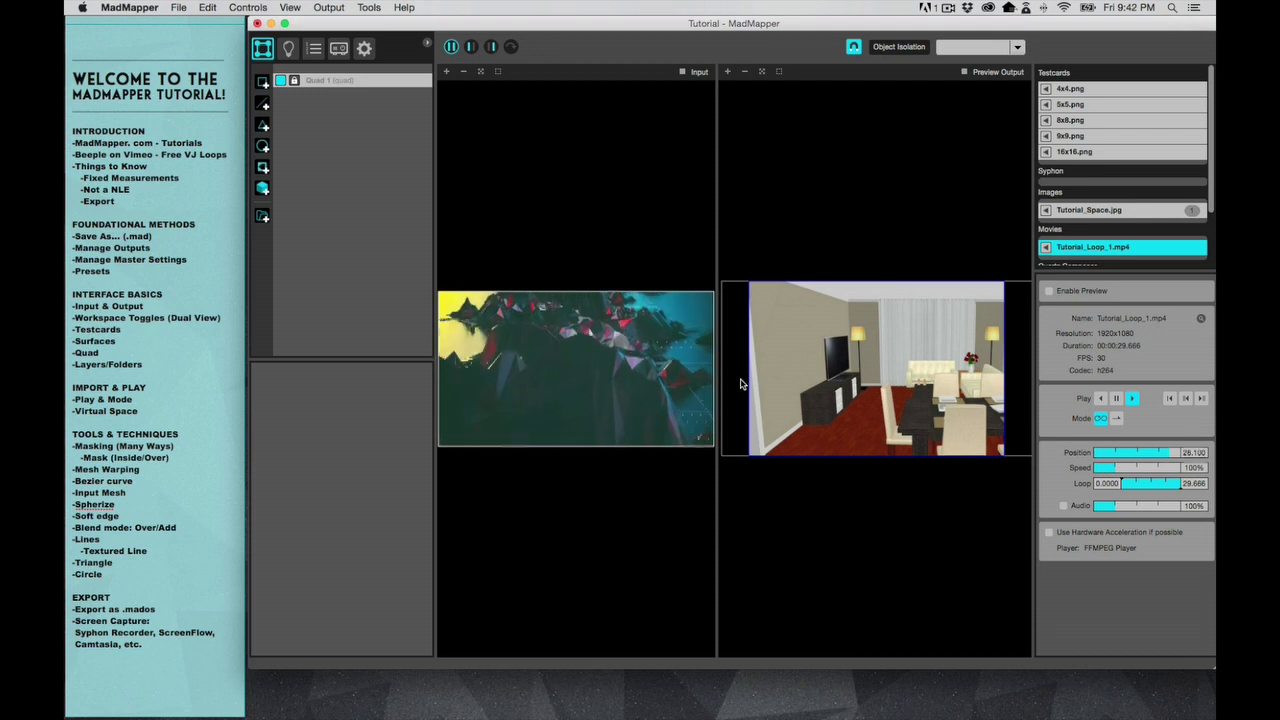
Step: Add Quad 2 and fit its input crop to an 873×491 region near the movie's top
{"action": "left_click", "coordinate": [262, 84]}
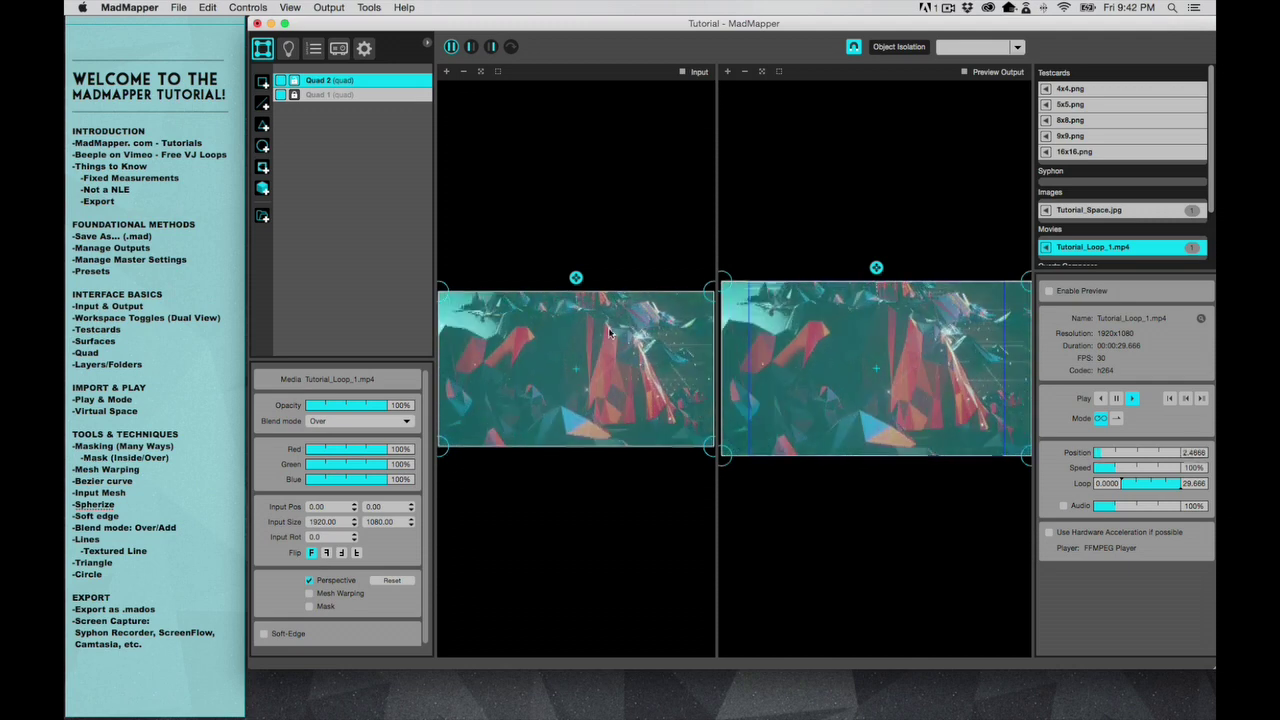
{"action": "left_click_drag", "start_coordinate": [577, 278], "coordinate": [576, 325]}
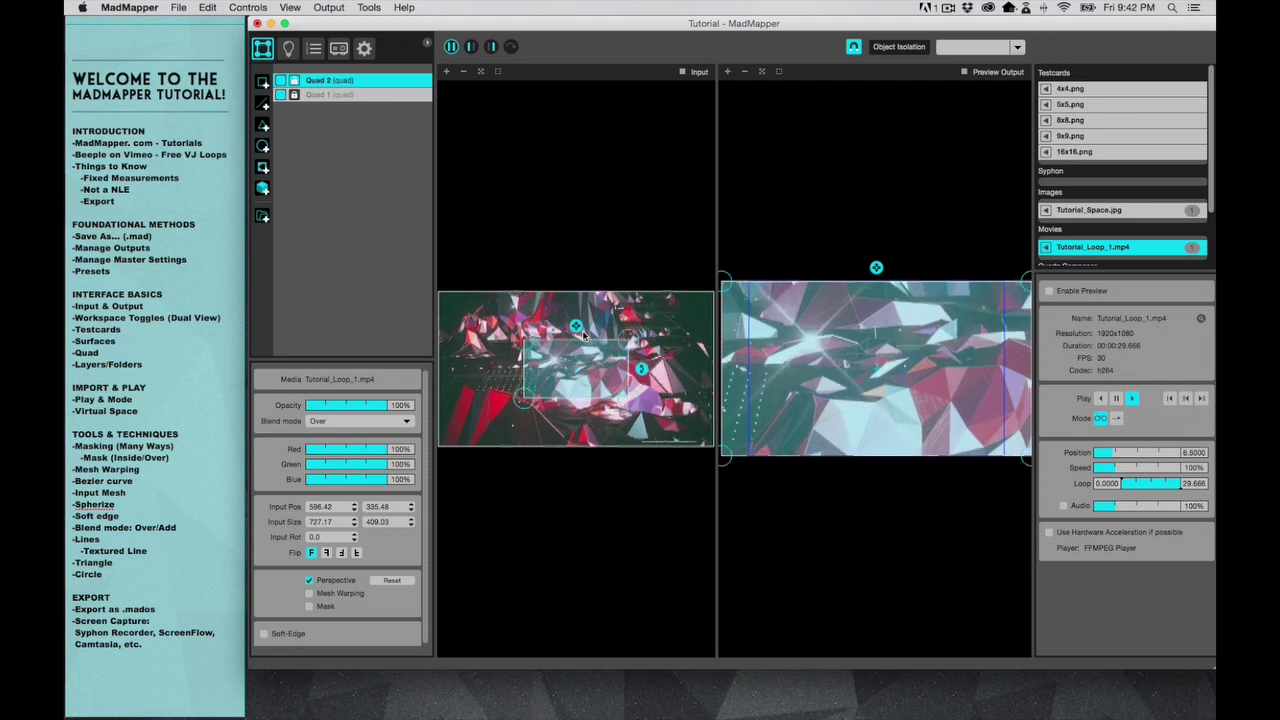
{"action": "key", "text": "shift+Up"}
{"action": "key", "text": "shift+Up"}
{"action": "key", "text": "shift+Up"}
{"action": "key", "text": "shift+Up"}
{"action": "key", "text": "shift+Up"}
{"action": "key", "text": "shift+Up"}
{"action": "key", "text": "shift+Up"}
{"action": "key", "text": "shift+Up"}
{"action": "key", "text": "shift+Up"}
{"action": "key", "text": "shift+Up"}
{"action": "key", "text": "shift+Up"}
{"action": "key", "text": "shift+Up"}
{"action": "key", "text": "shift+Up"}
{"action": "key", "text": "shift+Up"}
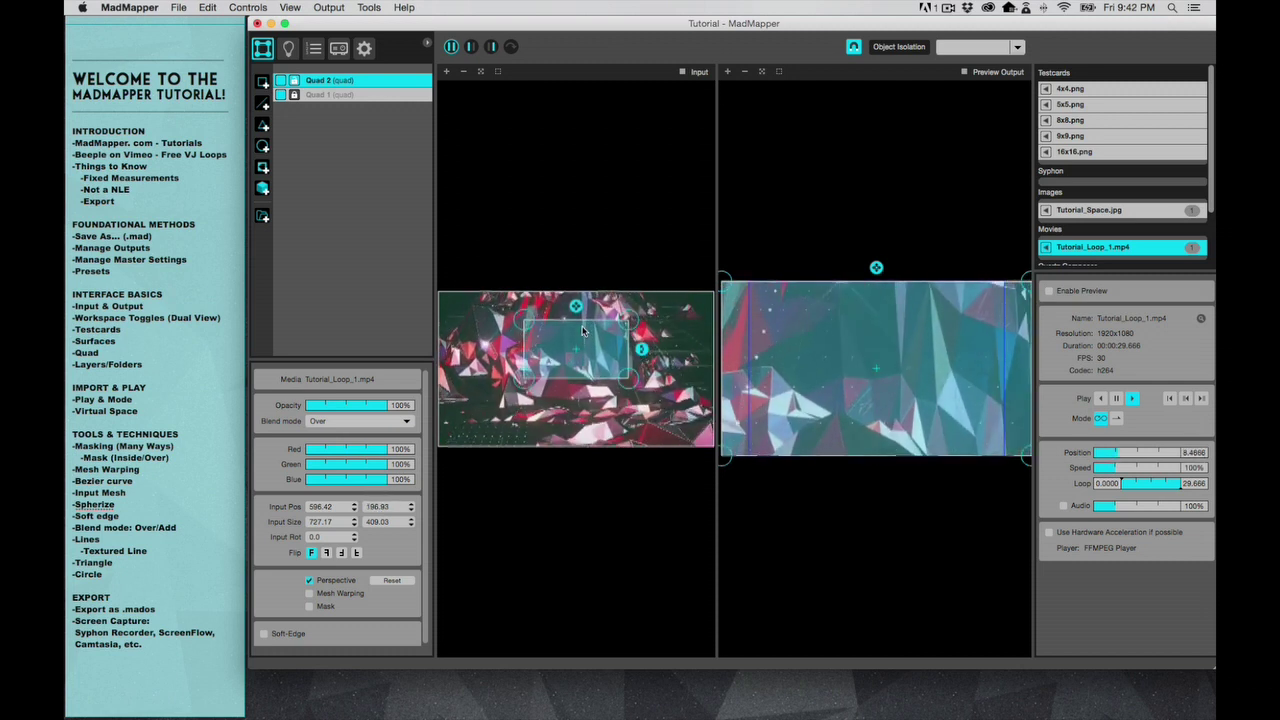
{"action": "key", "text": "alt+Up"}
{"action": "key", "text": "alt+Up"}
{"action": "key", "text": "alt+Up"}
{"action": "key", "text": "alt+Up"}
{"action": "key", "text": "alt+Up"}
{"action": "key", "text": "alt+Up"}
{"action": "key", "text": "alt+Up"}
{"action": "key", "text": "alt+Up"}
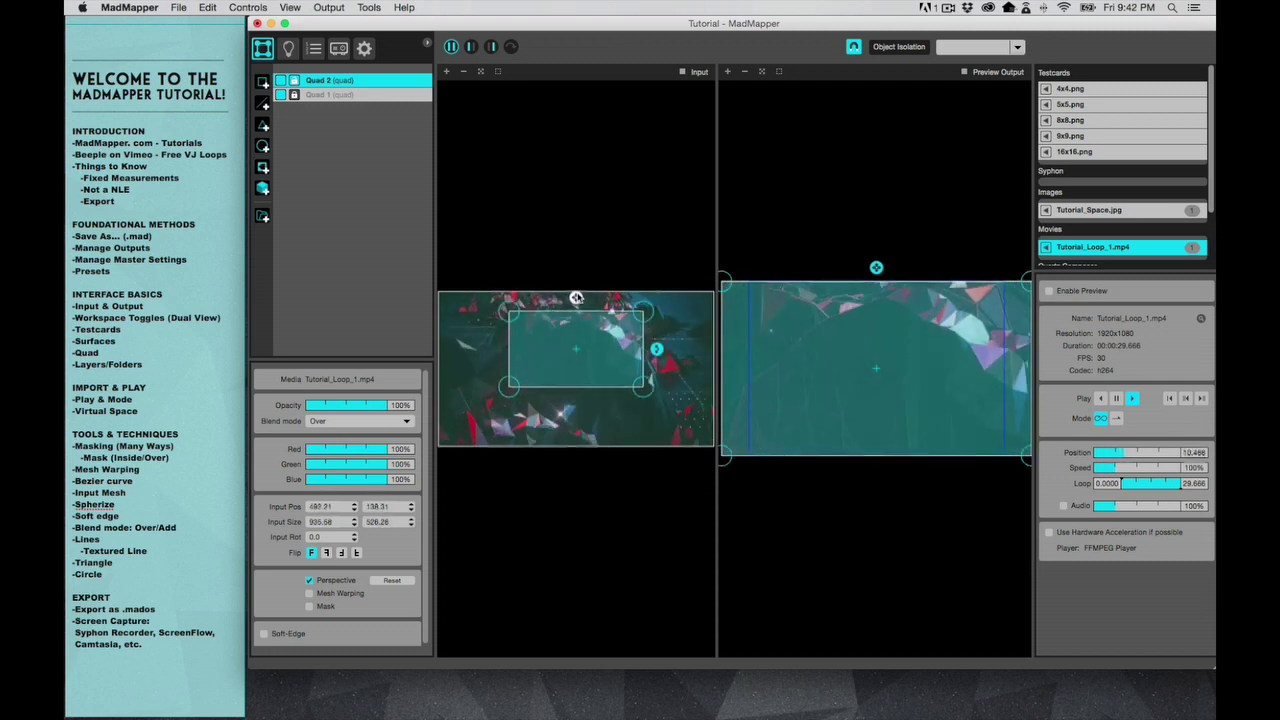
{"action": "key", "text": "shift+Down"}
{"action": "key", "text": "shift+Down"}
{"action": "key", "text": "shift+Down"}
{"action": "key", "text": "shift+Down"}
{"action": "key", "text": "shift+Down"}
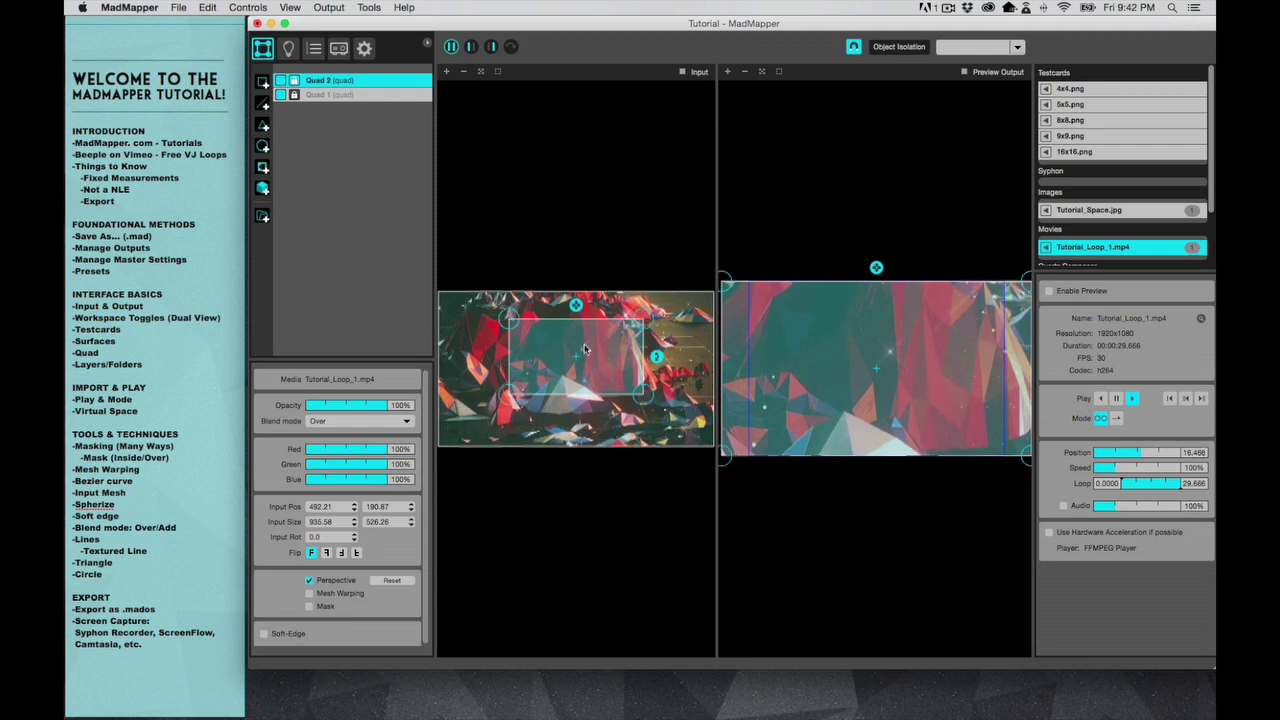
{"action": "left_click_drag", "start_coordinate": [576, 304], "coordinate": [588, 343]}
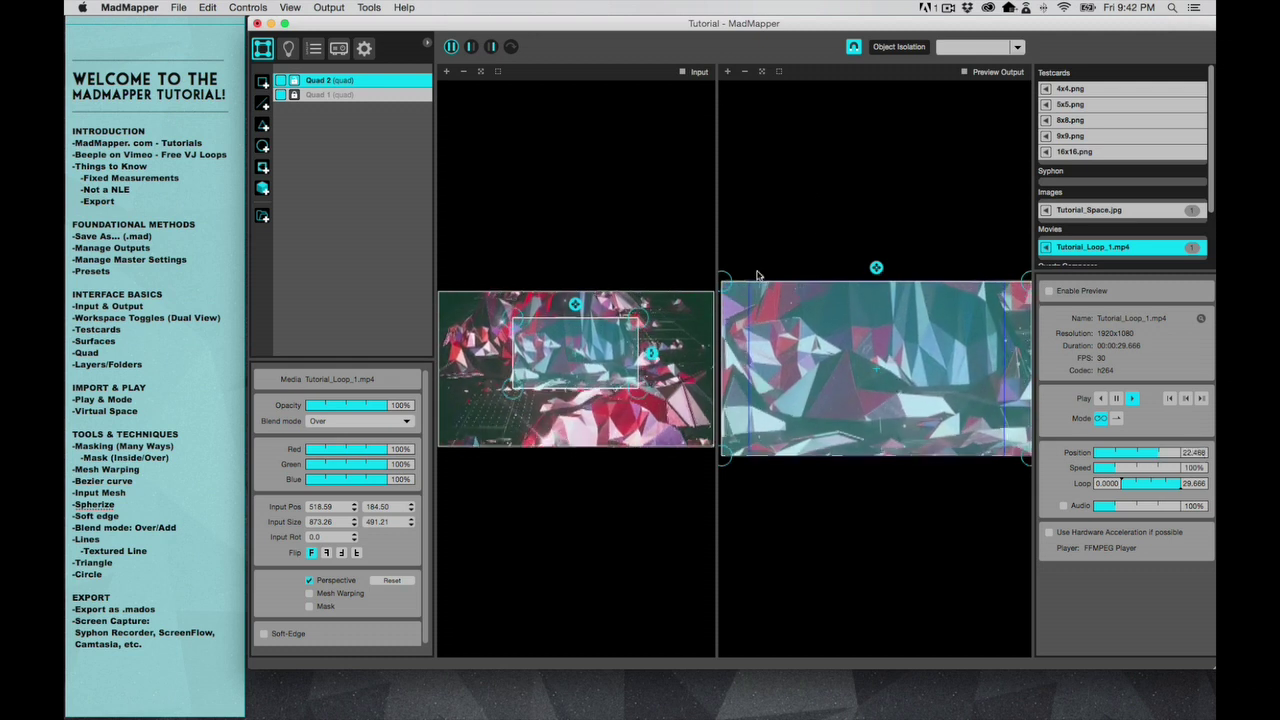
Step: Warp Quad 2's output corners into a slanted perspective panel over the room's left wall
{"action": "left_click_drag", "start_coordinate": [726, 285], "coordinate": [772, 315]}
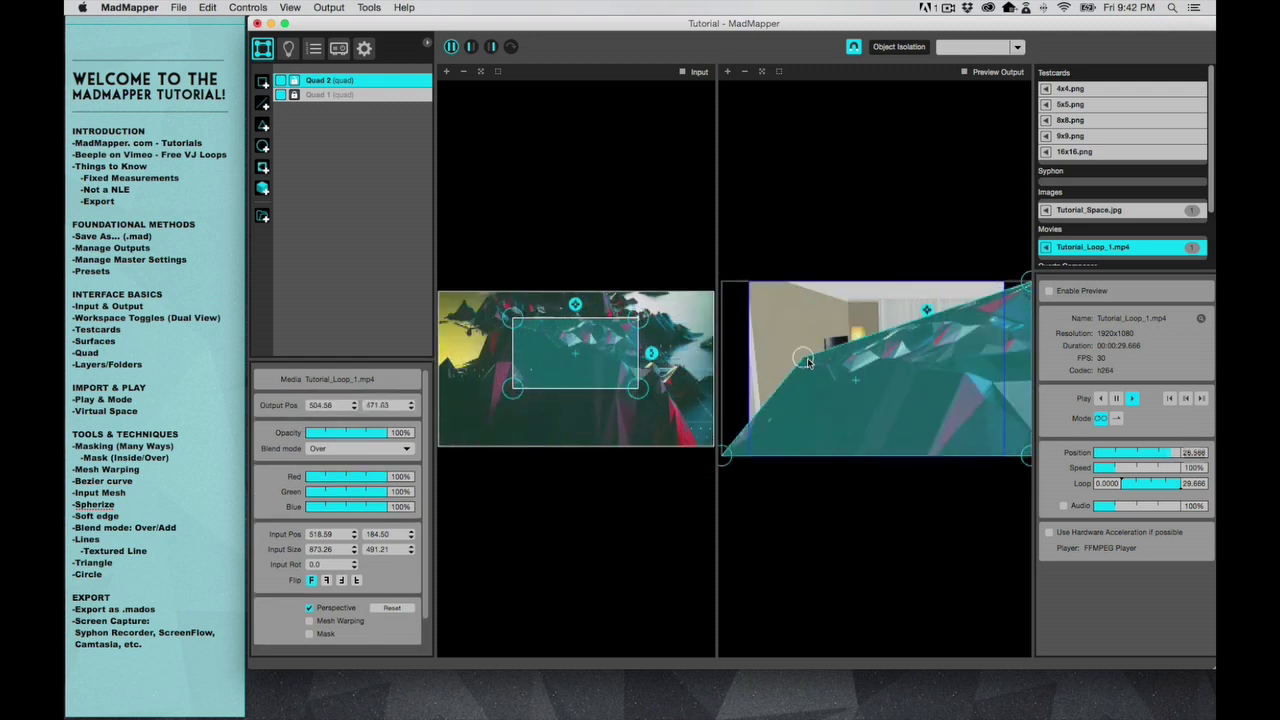
{"action": "left_click_drag", "start_coordinate": [888, 390], "coordinate": [858, 323]}
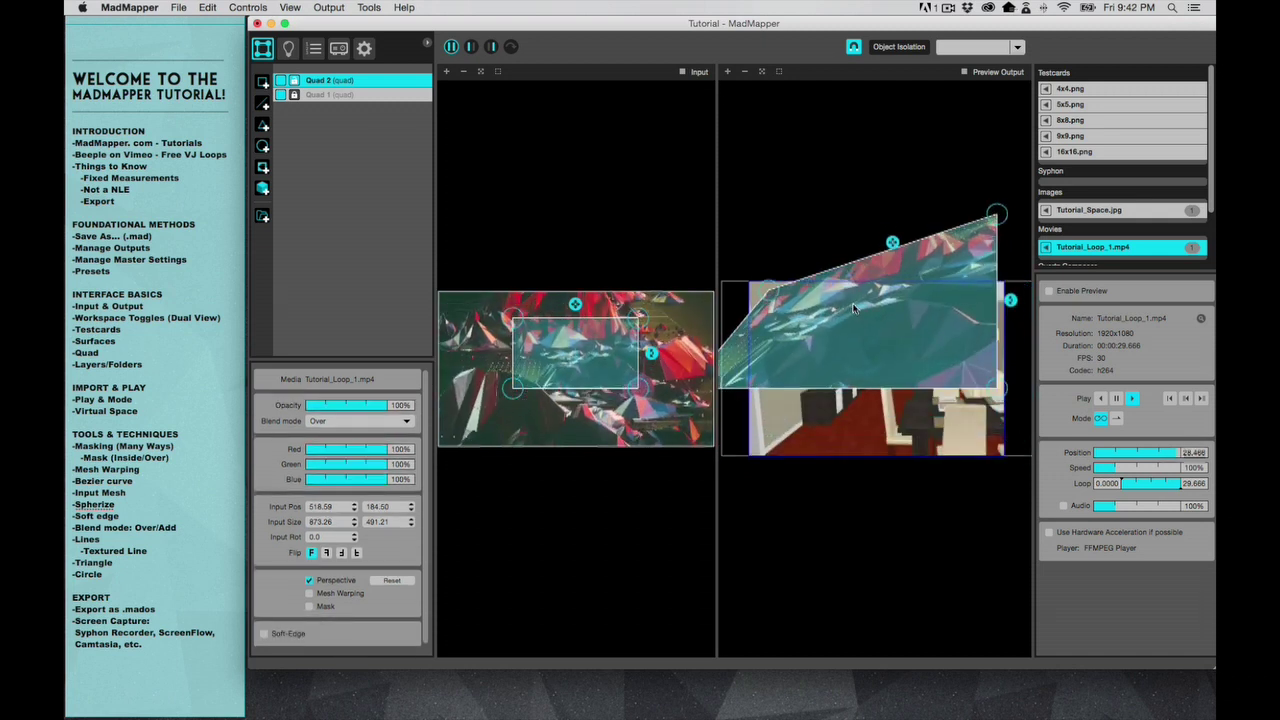
{"action": "left_click_drag", "start_coordinate": [751, 287], "coordinate": [748, 281]}
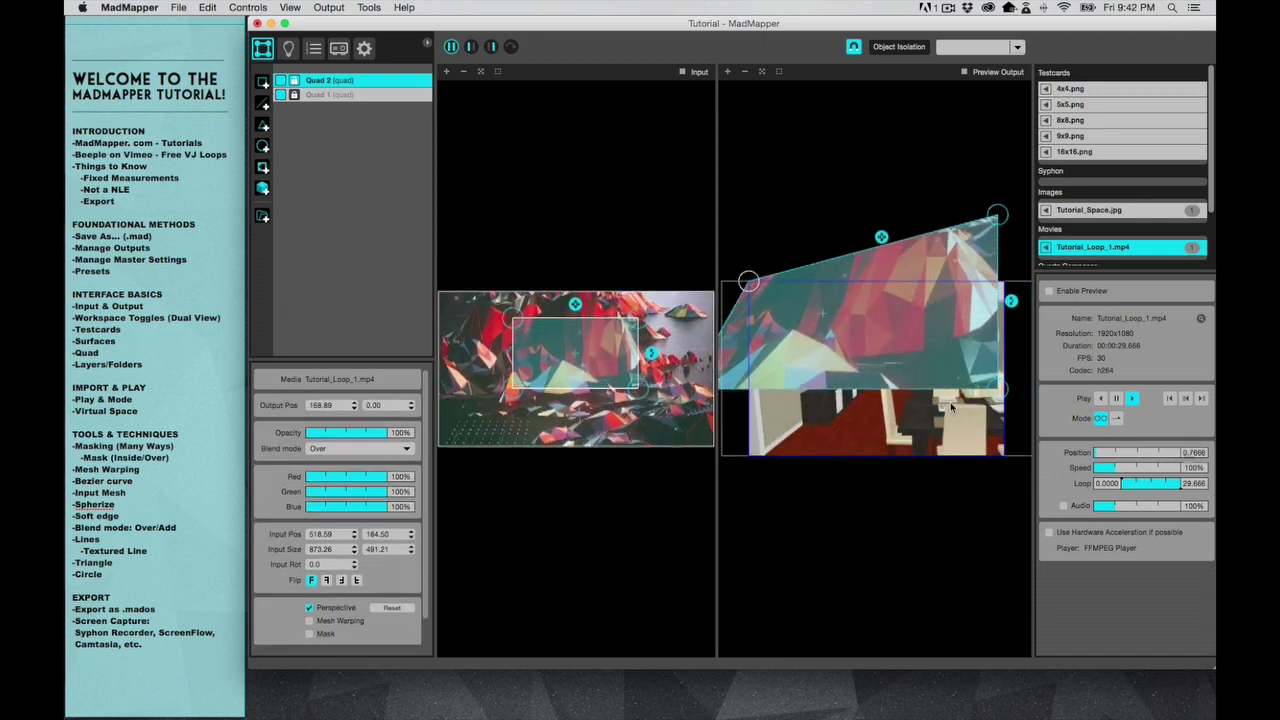
{"action": "left_click_drag", "start_coordinate": [1001, 390], "coordinate": [851, 390]}
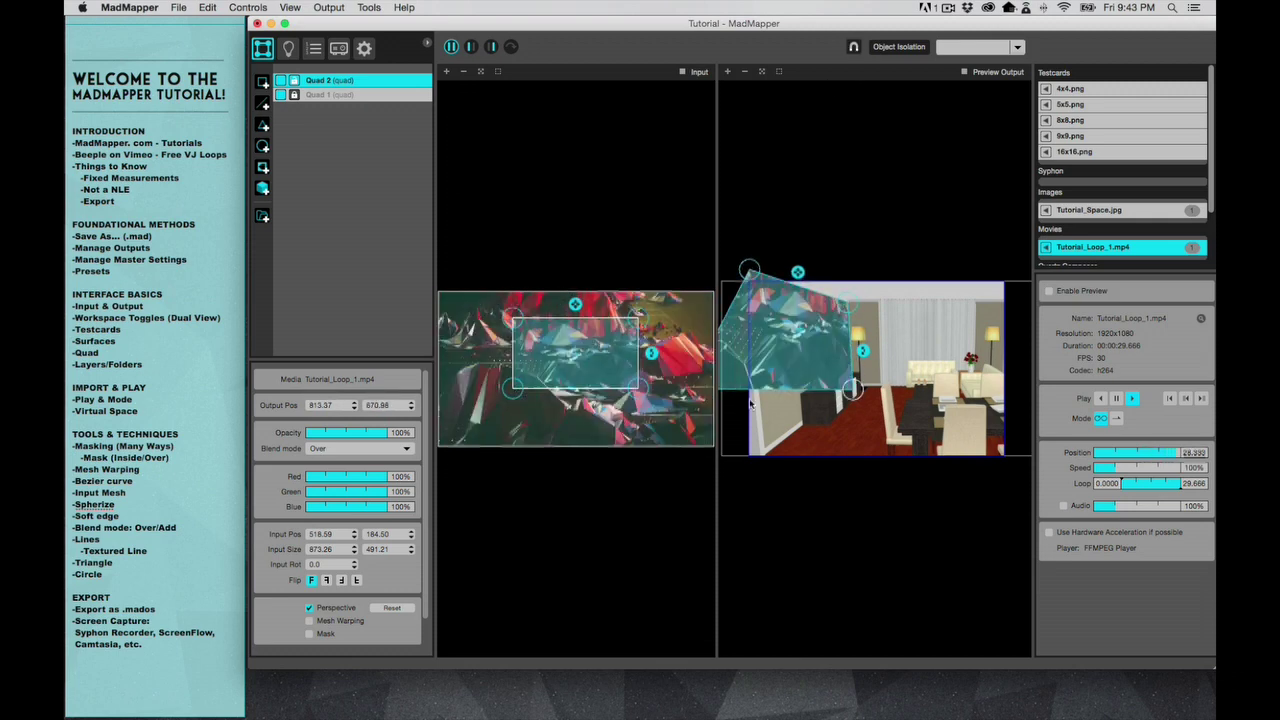
{"action": "left_click_drag", "start_coordinate": [751, 403], "coordinate": [818, 393]}
{"action": "left_click_drag", "start_coordinate": [887, 470], "coordinate": [792, 470]}
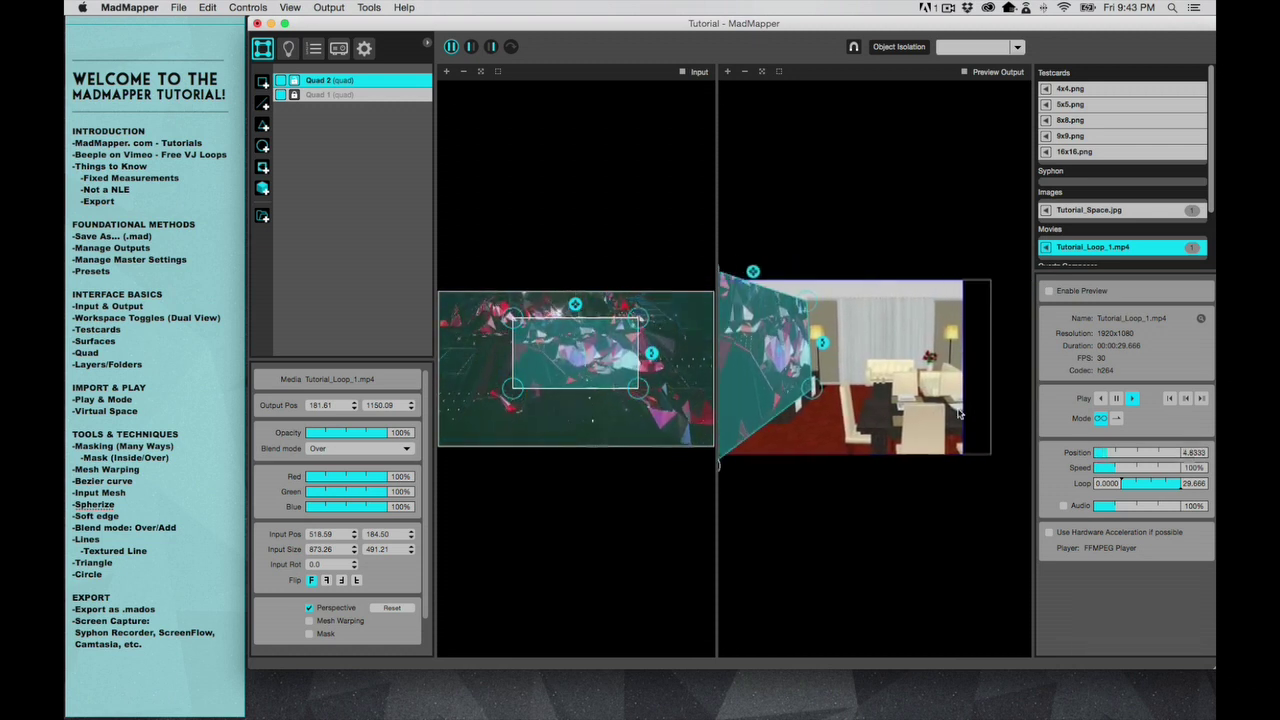
{"action": "scroll", "coordinate": [940, 388], "scroll_direction": "up", "scroll_amount": 3}
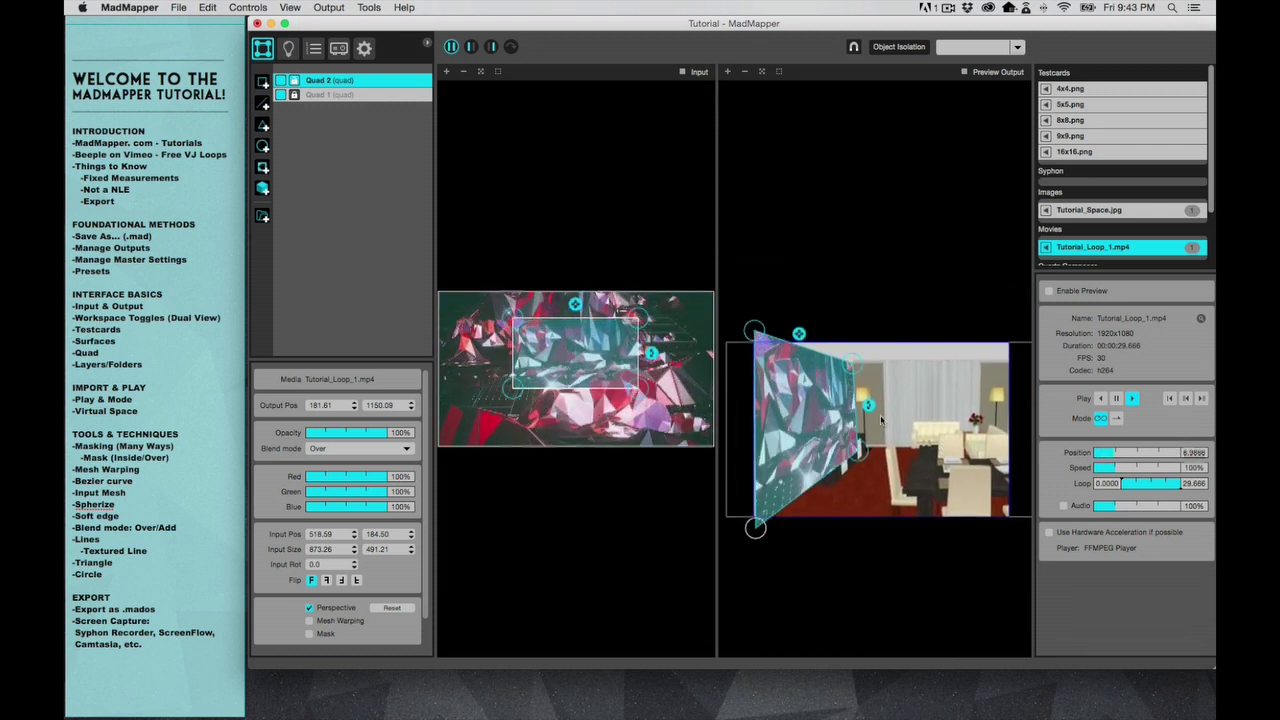